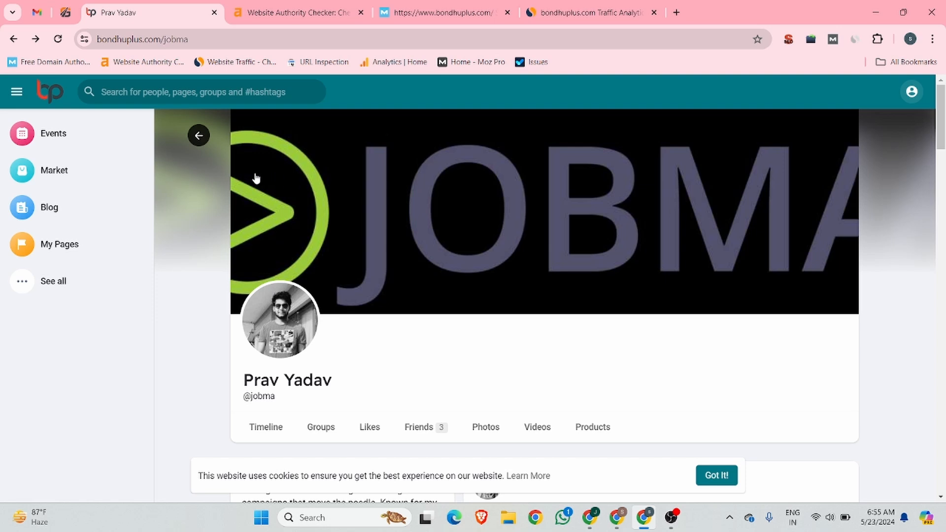
Examine the bondhuplus.com/jobma profile's details and posts, and open its article on traditional versus virtual interviews
{"action": "left_click", "coordinate": [136, 39]}
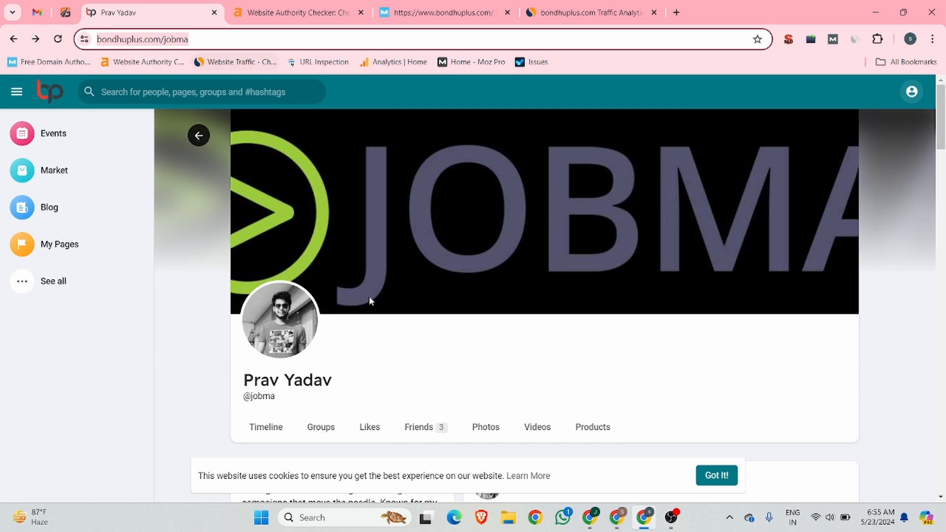
{"action": "scroll", "coordinate": [261, 253], "scroll_direction": "down", "scroll_amount": 3}
{"action": "scroll", "coordinate": [468, 217], "scroll_direction": "down", "scroll_amount": 3}
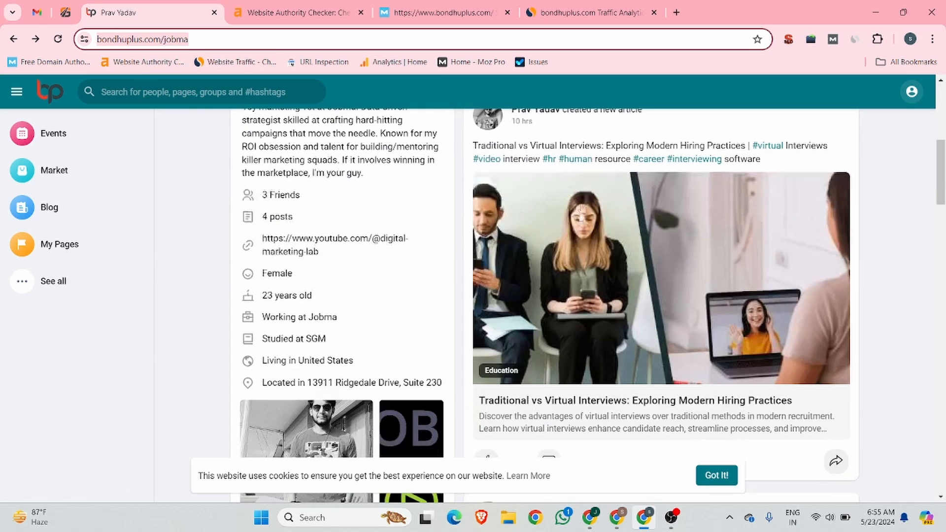
{"action": "scroll", "coordinate": [802, 402], "scroll_direction": "down", "scroll_amount": 2}
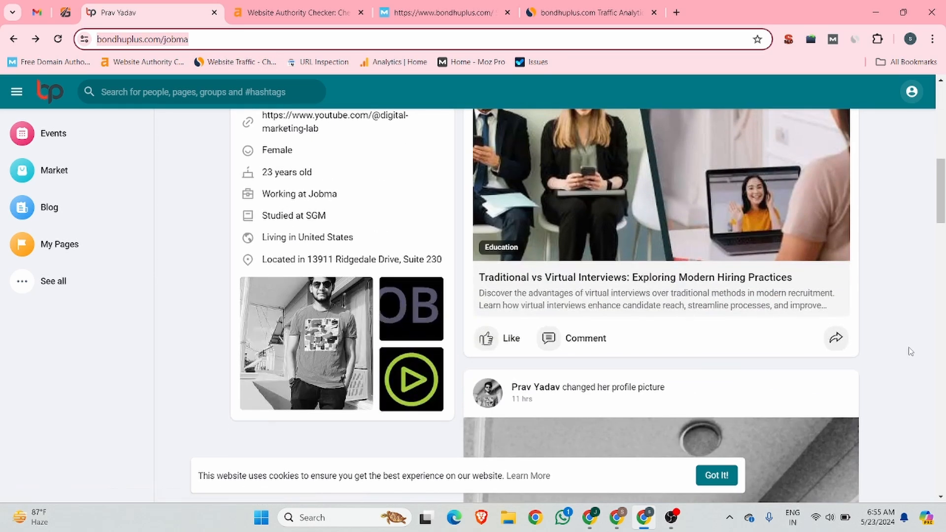
{"action": "left_click", "coordinate": [836, 338]}
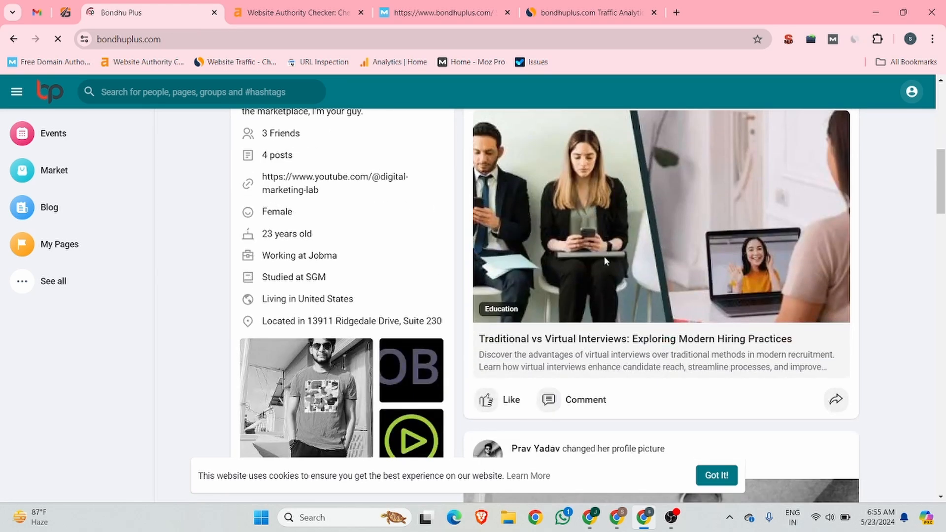
{"action": "left_click", "coordinate": [58, 38]}
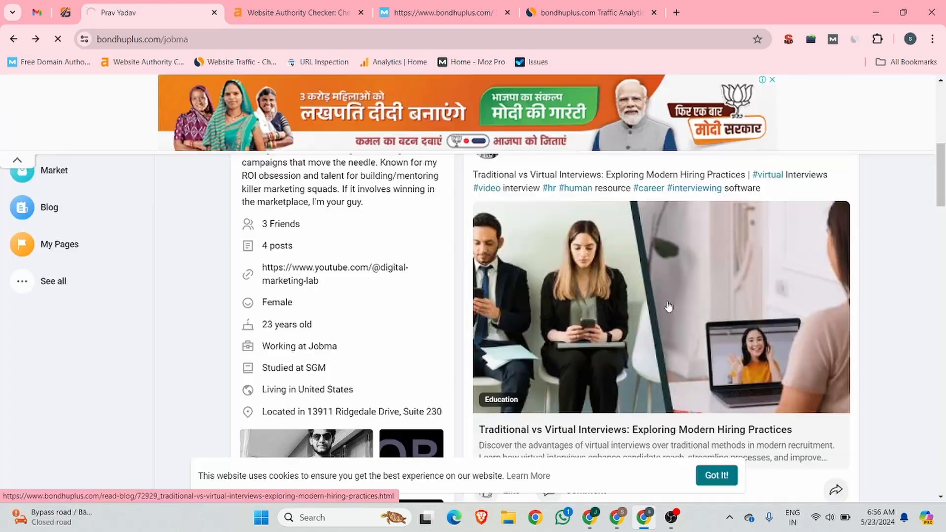
{"action": "scroll", "coordinate": [668, 307], "scroll_direction": "down", "scroll_amount": 1}
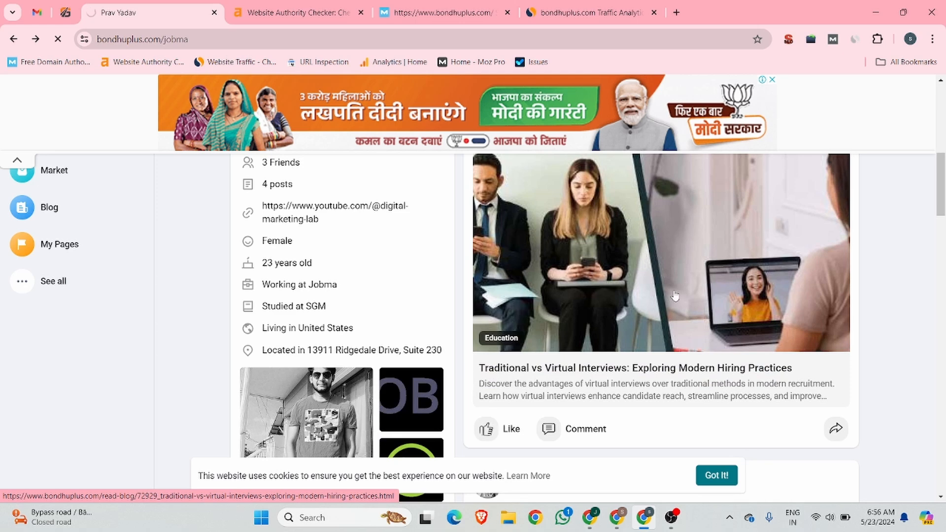
{"action": "scroll", "coordinate": [378, 321], "scroll_direction": "up", "scroll_amount": 2}
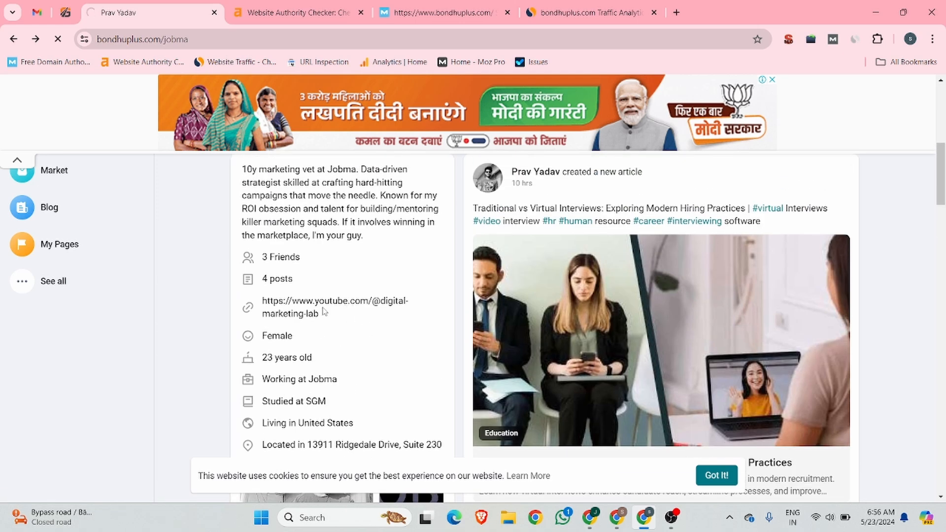
{"action": "scroll", "coordinate": [291, 305], "scroll_direction": "up", "scroll_amount": 3}
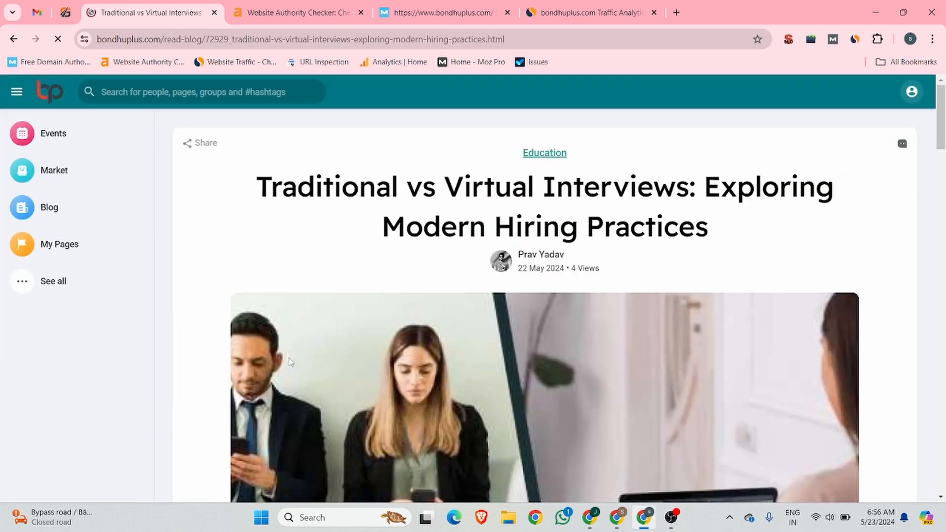
Look through the article's address, images and text down to the Introduction containing the embedded link
{"action": "scroll", "coordinate": [304, 288], "scroll_direction": "down", "scroll_amount": 8}
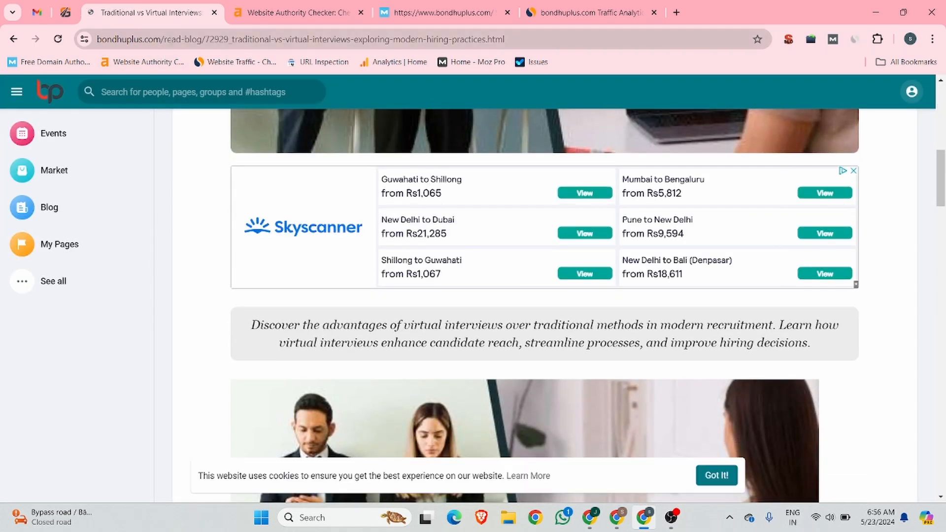
{"action": "left_click", "coordinate": [166, 40]}
{"action": "scroll", "coordinate": [520, 239], "scroll_direction": "down", "scroll_amount": 10}
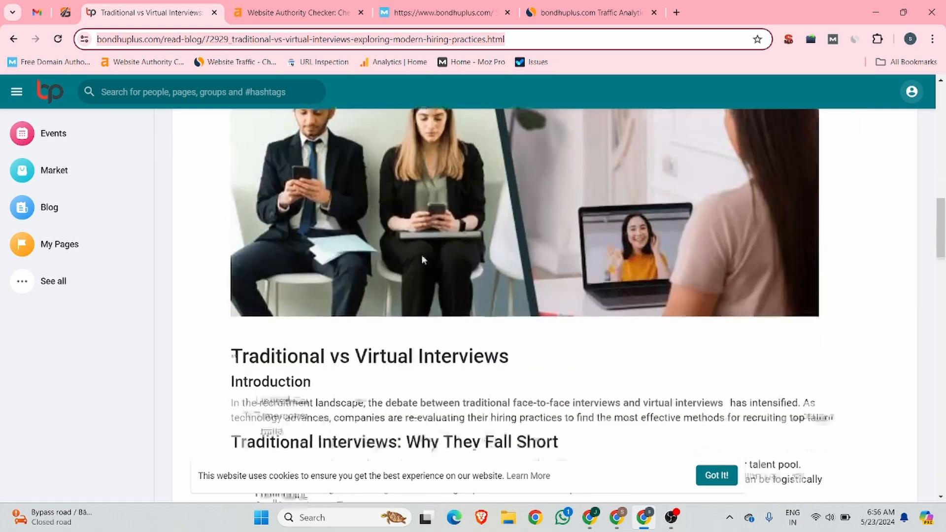
{"action": "scroll", "coordinate": [607, 221], "scroll_direction": "up", "scroll_amount": 5}
{"action": "scroll", "coordinate": [606, 221], "scroll_direction": "up", "scroll_amount": 10}
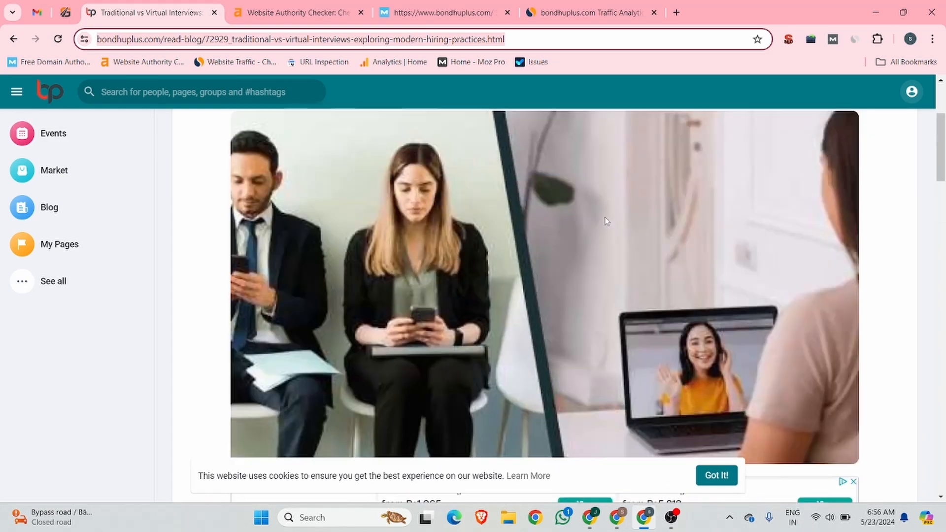
{"action": "scroll", "coordinate": [605, 220], "scroll_direction": "down", "scroll_amount": 5}
{"action": "scroll", "coordinate": [602, 216], "scroll_direction": "down", "scroll_amount": 5}
{"action": "scroll", "coordinate": [602, 216], "scroll_direction": "up", "scroll_amount": 3}
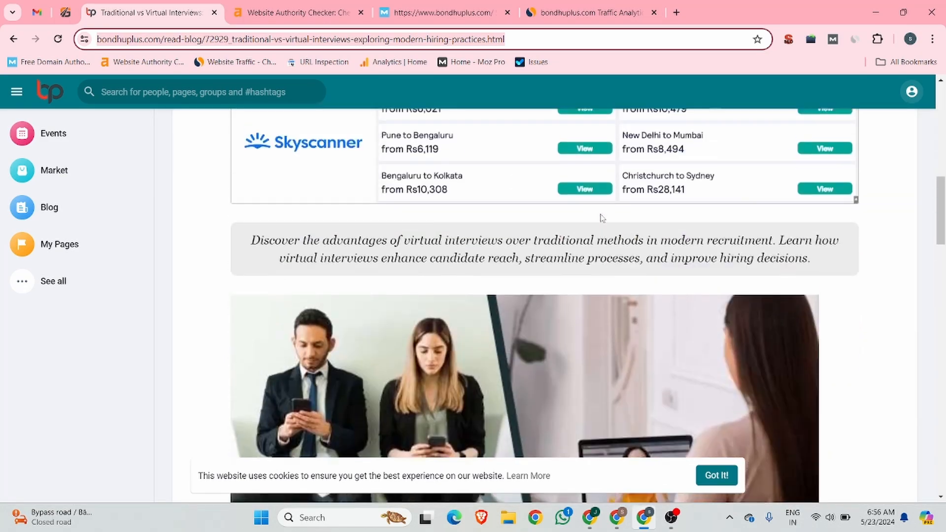
{"action": "scroll", "coordinate": [572, 247], "scroll_direction": "down", "scroll_amount": 6}
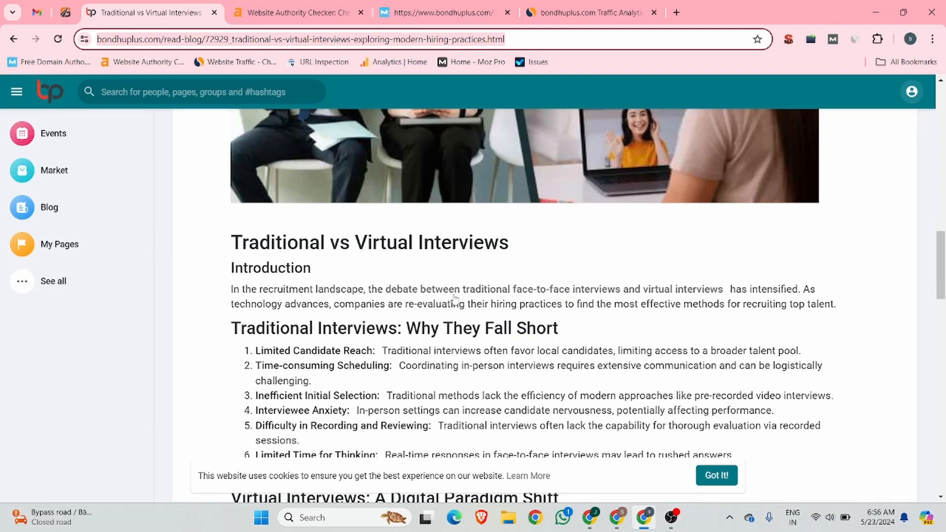
Inspect the HTML of the Introduction's linked phrase to check its rel attribute, and close the developer tools
{"action": "right_click", "coordinate": [404, 295]}
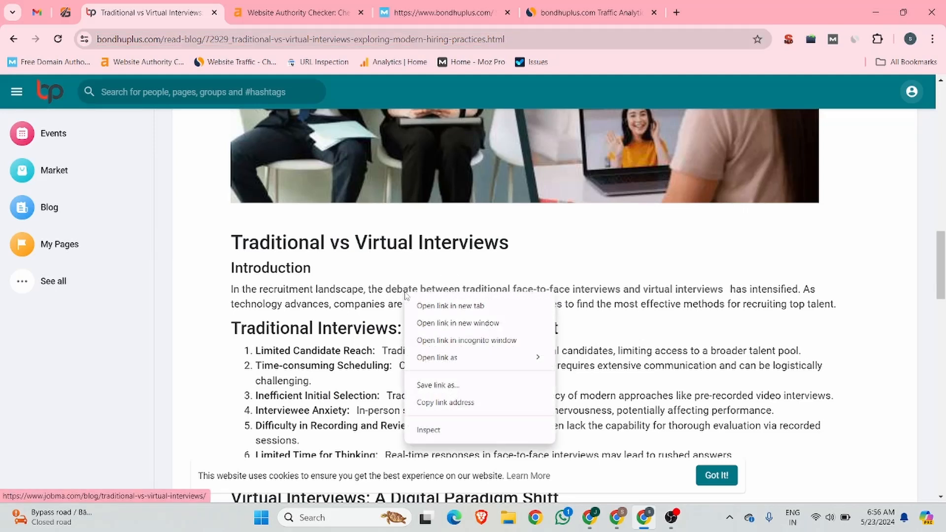
{"action": "left_click", "coordinate": [428, 430]}
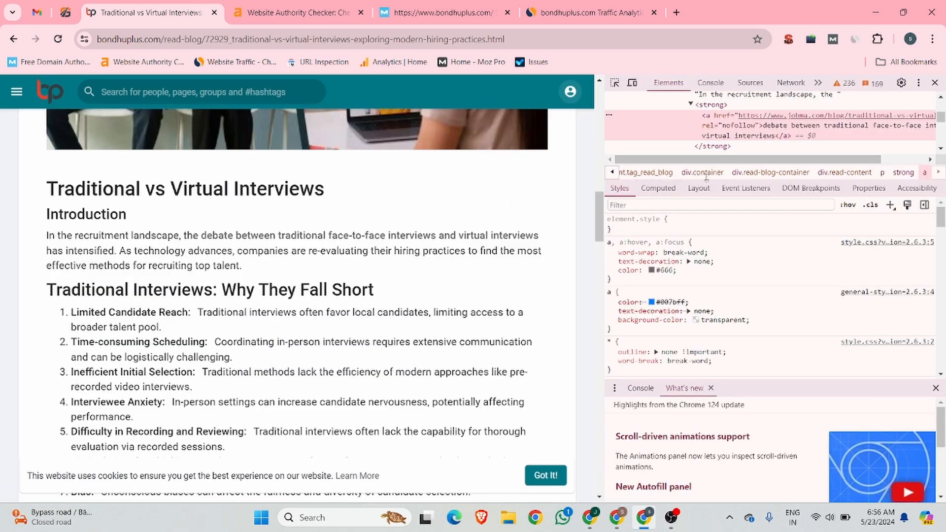
{"action": "left_click", "coordinate": [935, 82]}
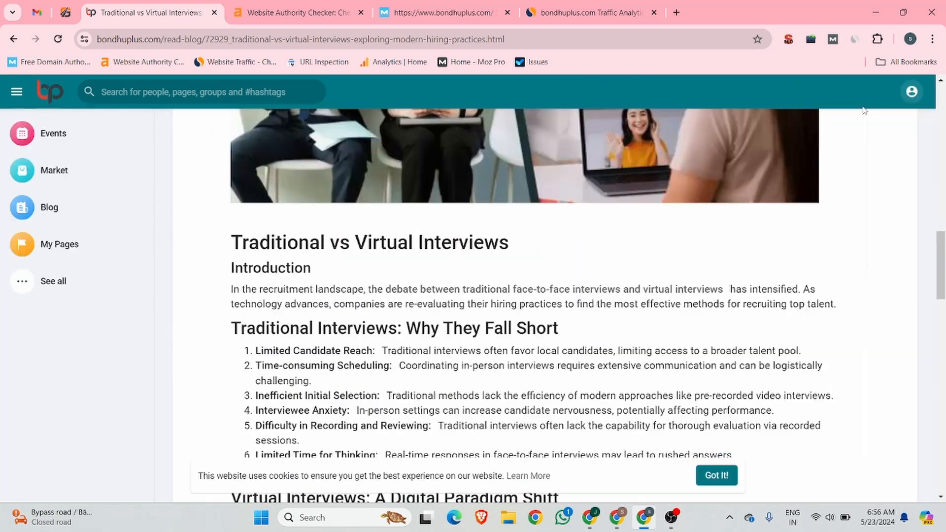
{"action": "scroll", "coordinate": [325, 242], "scroll_direction": "up", "scroll_amount": 10}
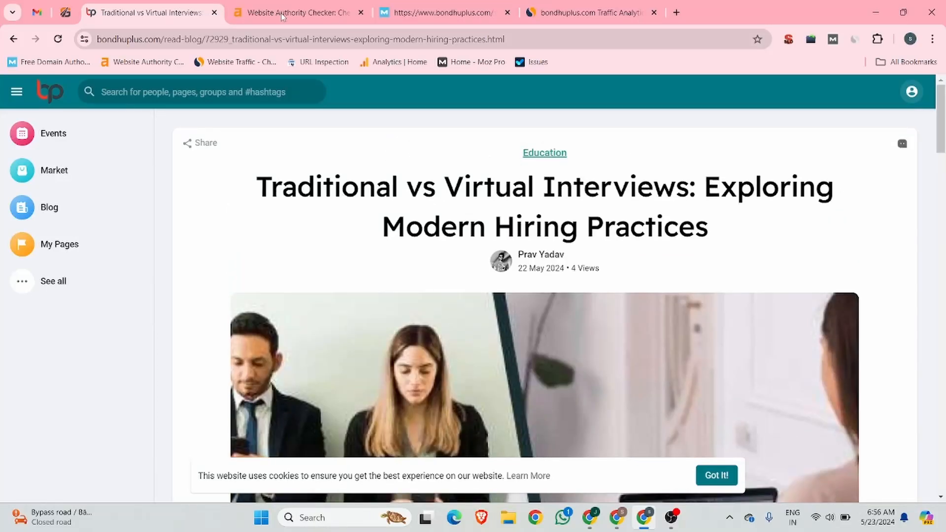
Examine bondhuplus.com's authority reports on Ahrefs and Moz and its Similarweb traffic, ranking and country breakdown
{"action": "left_click", "coordinate": [293, 5]}
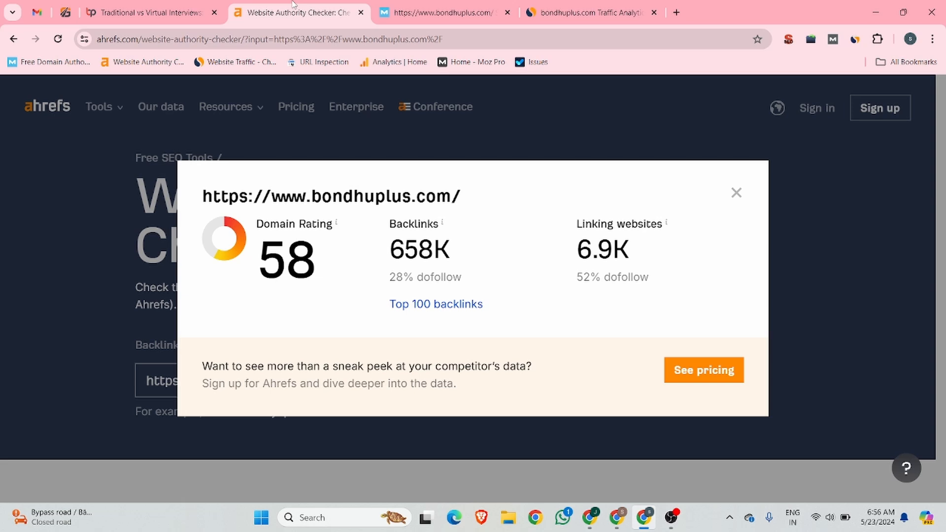
{"action": "left_click", "coordinate": [408, 6]}
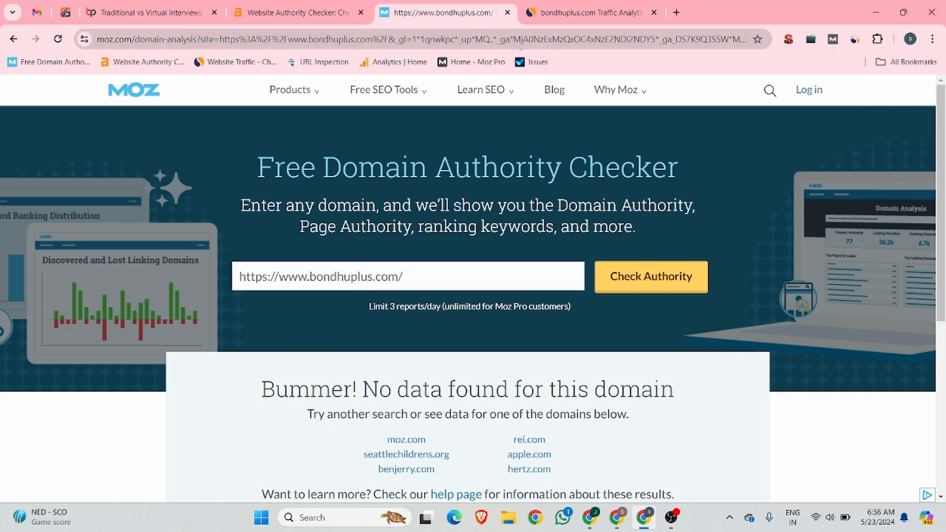
{"action": "left_click", "coordinate": [564, 7]}
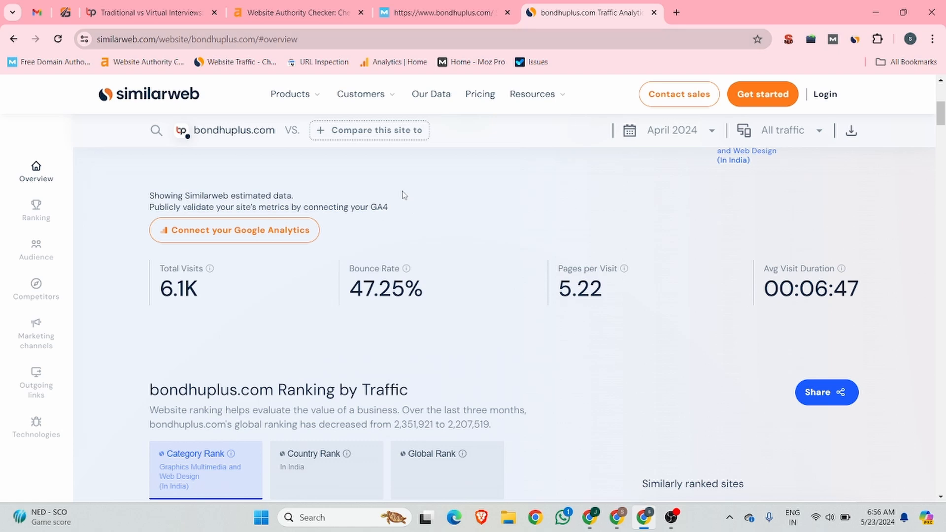
{"action": "scroll", "coordinate": [723, 219], "scroll_direction": "down", "scroll_amount": 8}
{"action": "scroll", "coordinate": [723, 220], "scroll_direction": "down", "scroll_amount": 10}
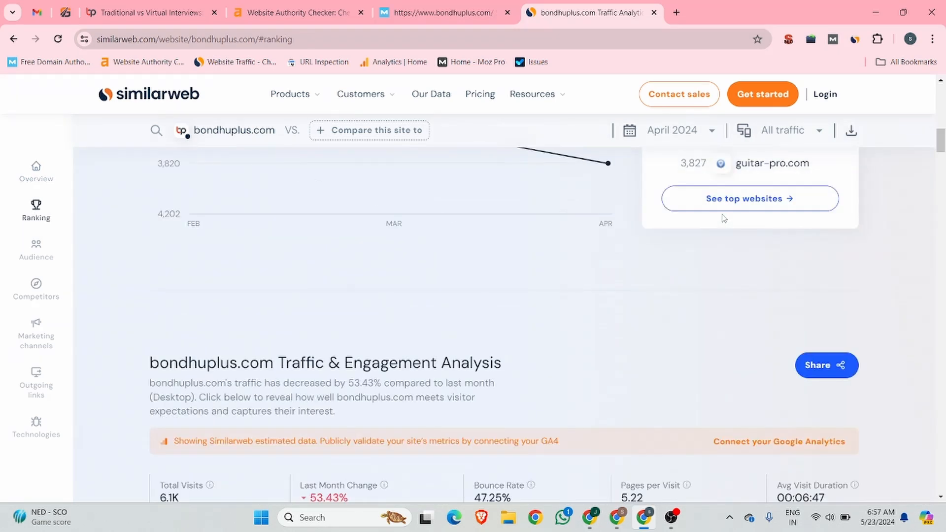
{"action": "scroll", "coordinate": [615, 264], "scroll_direction": "up", "scroll_amount": 3}
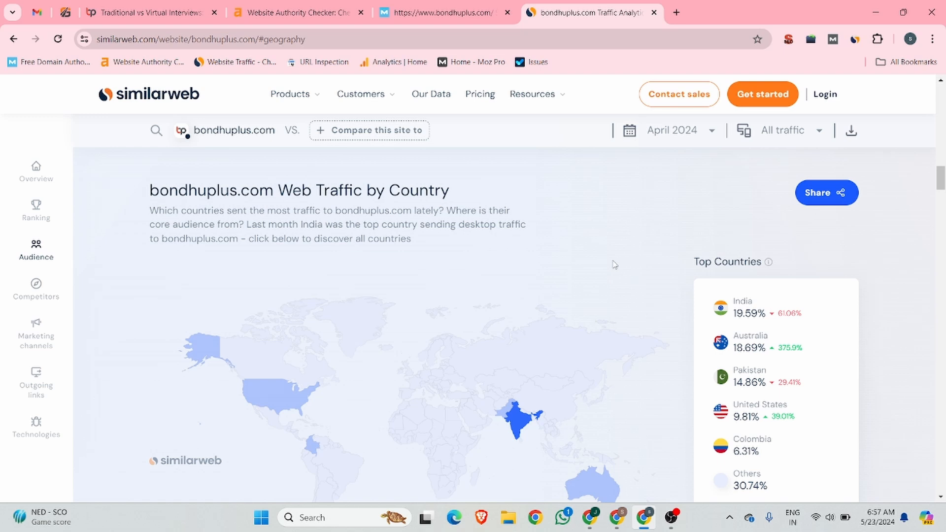
Return to the Bondhu Plus article and open the site's registration form for a new account
{"action": "left_click", "coordinate": [139, 5]}
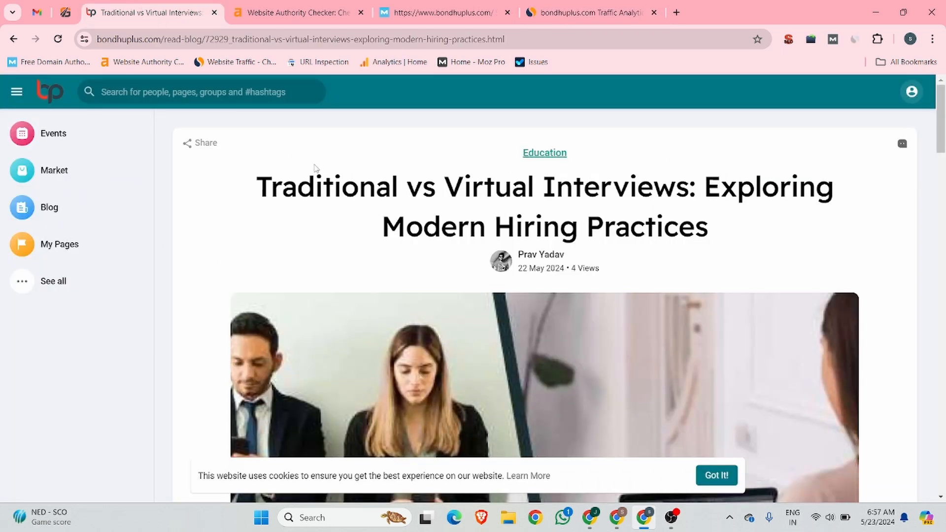
{"action": "left_click", "coordinate": [915, 98]}
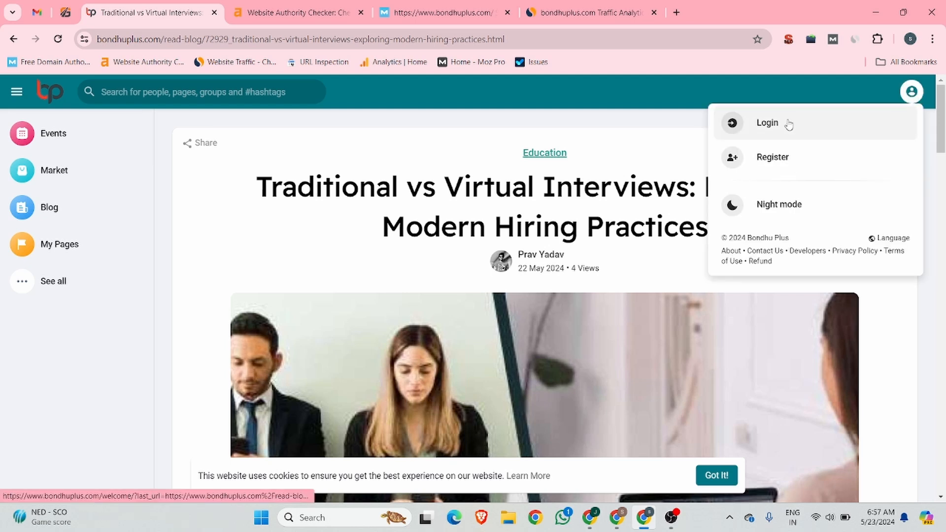
{"action": "left_click", "coordinate": [777, 161]}
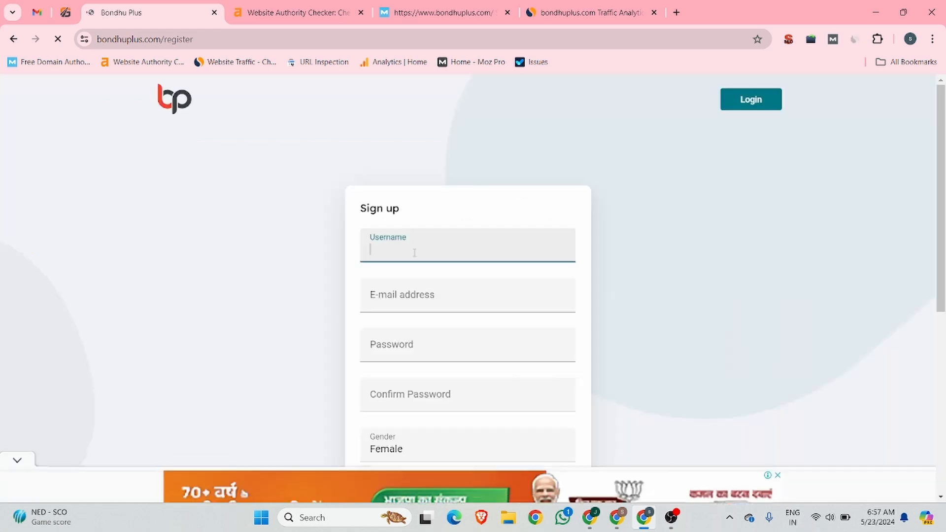
Fill in the sign-up form with the username glentraffic, the account e-mail address, and the password with its confirmation
{"action": "type", "text": "glentraffic"}
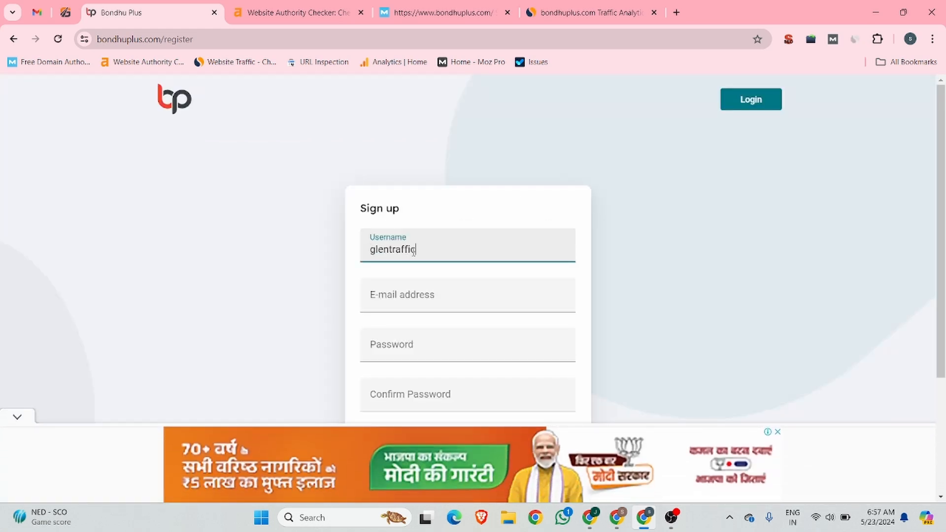
{"action": "left_click", "coordinate": [410, 307]}
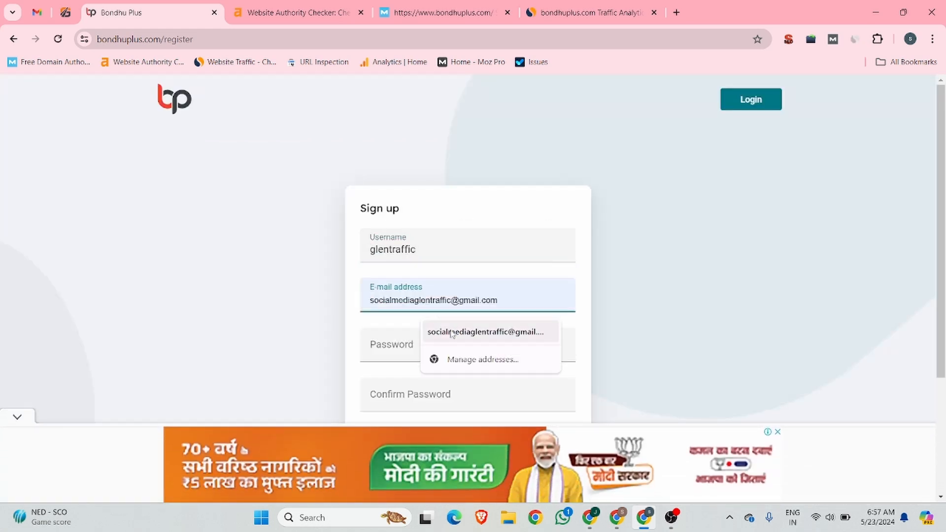
{"action": "left_click", "coordinate": [433, 332]}
{"action": "left_click", "coordinate": [394, 343]}
{"action": "scroll", "coordinate": [507, 332], "scroll_direction": "down", "scroll_amount": 2}
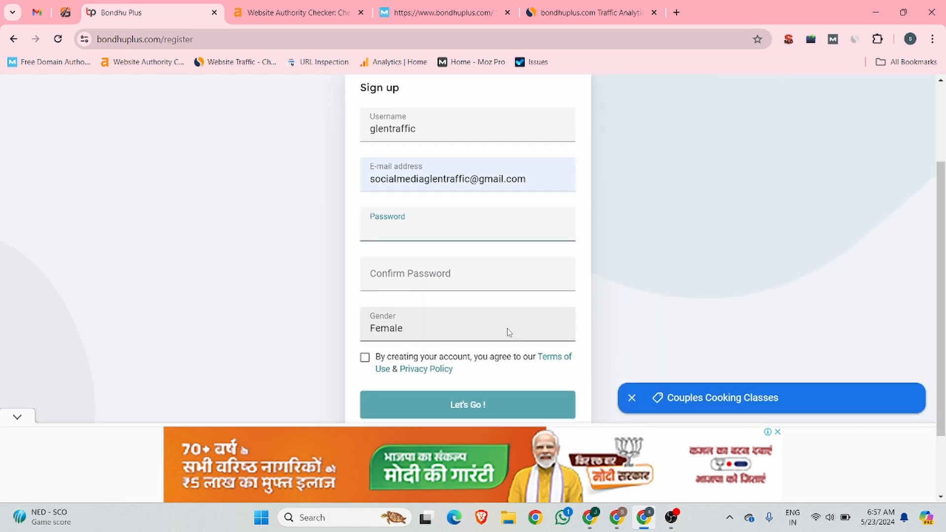
{"action": "left_click", "coordinate": [409, 231]}
{"action": "left_click", "coordinate": [556, 261]}
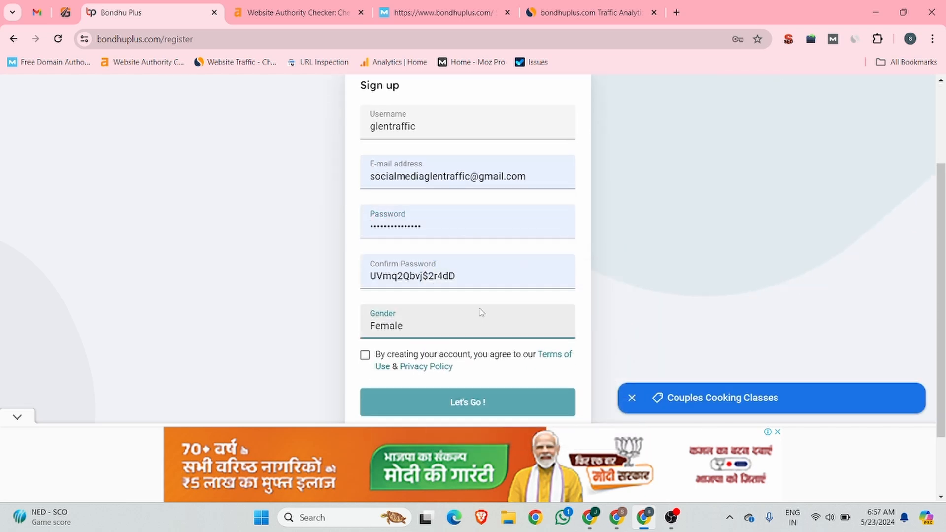
Agree to the Terms of Use and Privacy Policy and submit the registration
{"action": "left_click", "coordinate": [365, 356]}
{"action": "scroll", "coordinate": [457, 286], "scroll_direction": "up", "scroll_amount": 1}
{"action": "scroll", "coordinate": [457, 286], "scroll_direction": "down", "scroll_amount": 2}
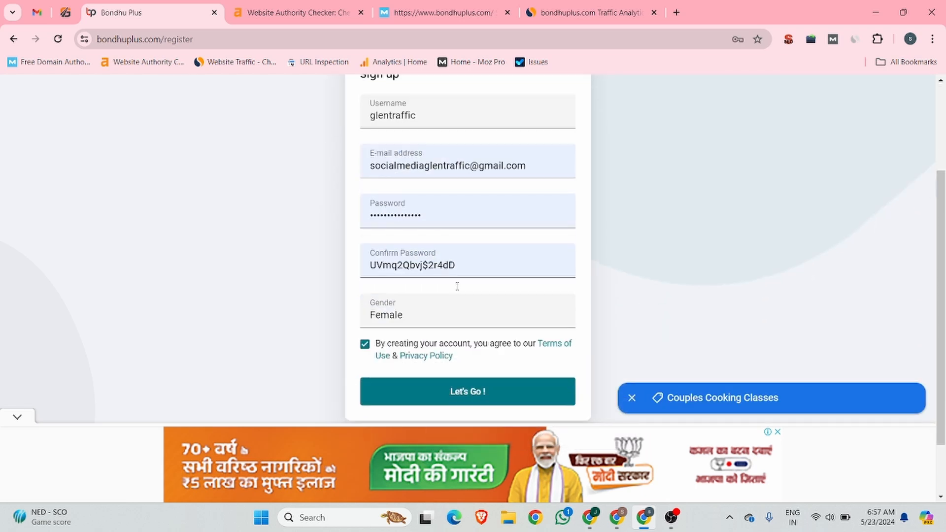
{"action": "left_click", "coordinate": [489, 322]}
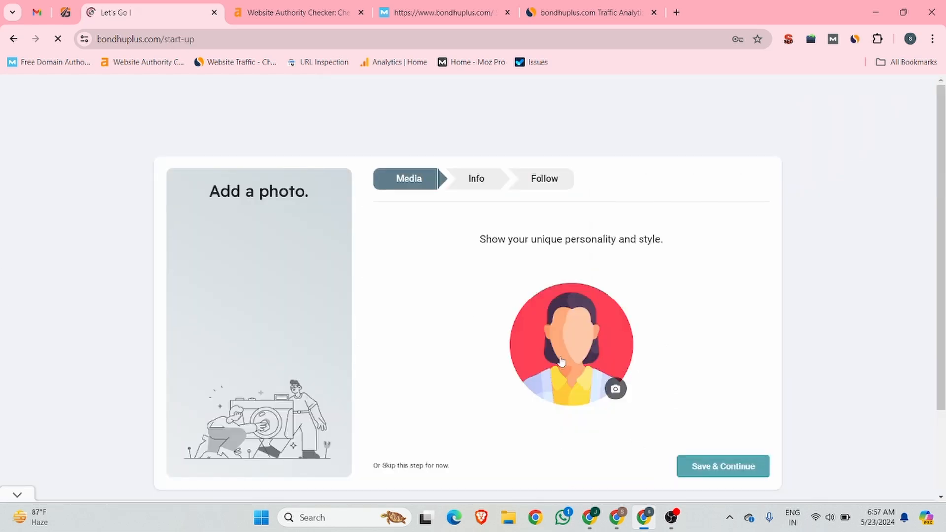
{"action": "scroll", "coordinate": [493, 306], "scroll_direction": "down", "scroll_amount": 2}
{"action": "left_click", "coordinate": [615, 279]}
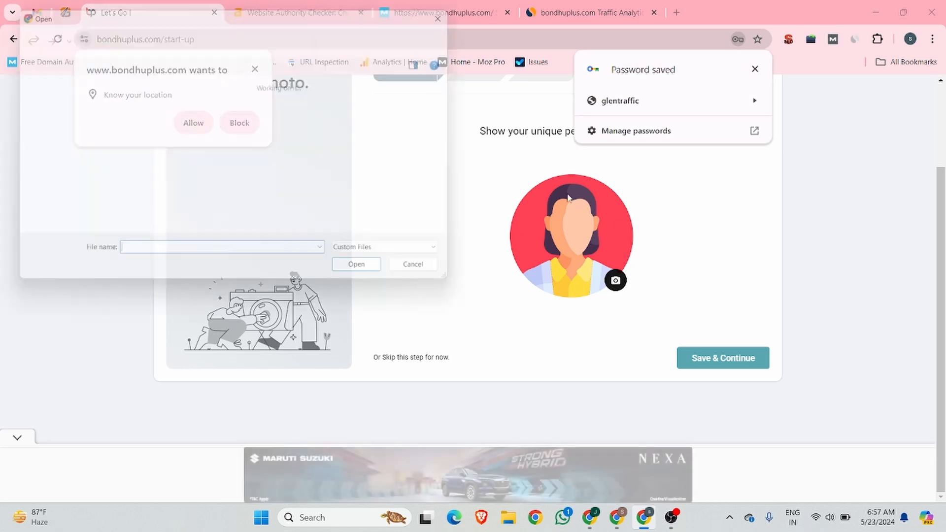
{"action": "scroll", "coordinate": [311, 184], "scroll_direction": "down", "scroll_amount": 3}
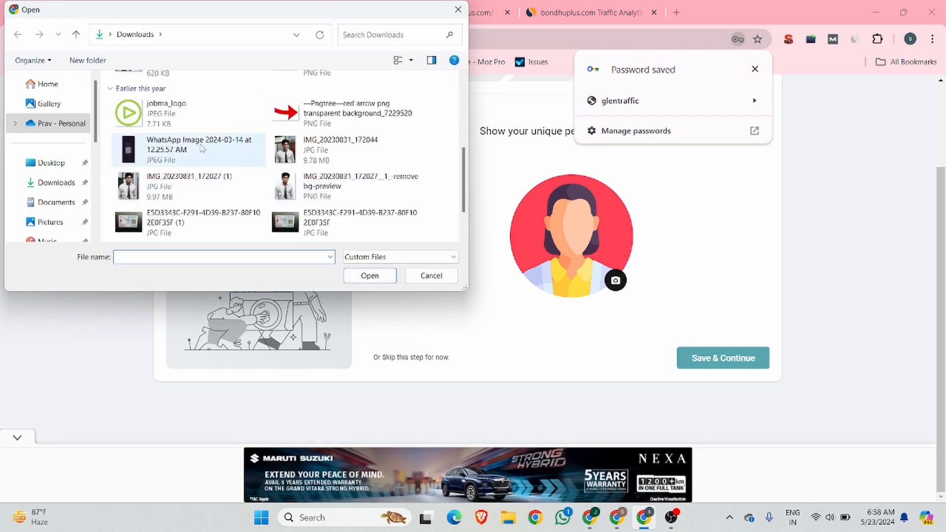
{"action": "scroll", "coordinate": [173, 164], "scroll_direction": "up", "scroll_amount": 2}
{"action": "left_click", "coordinate": [167, 110]}
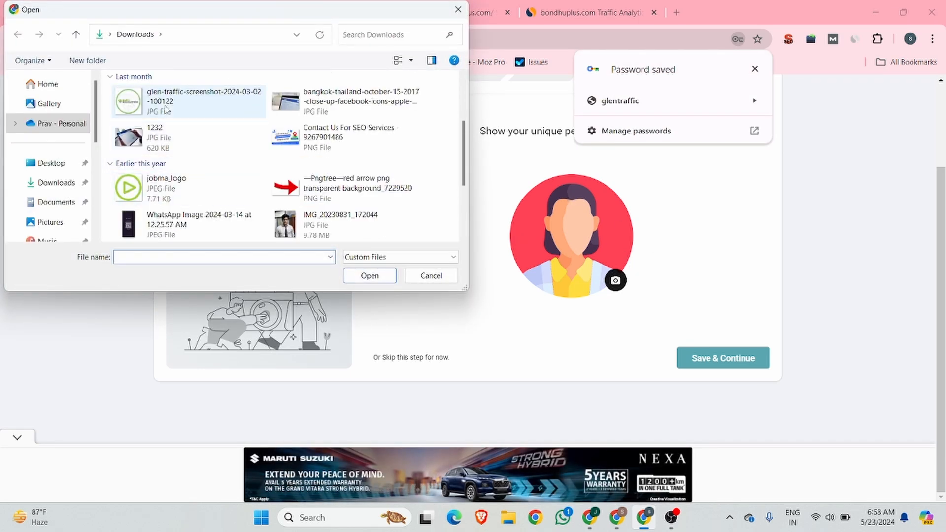
{"action": "left_click", "coordinate": [369, 276]}
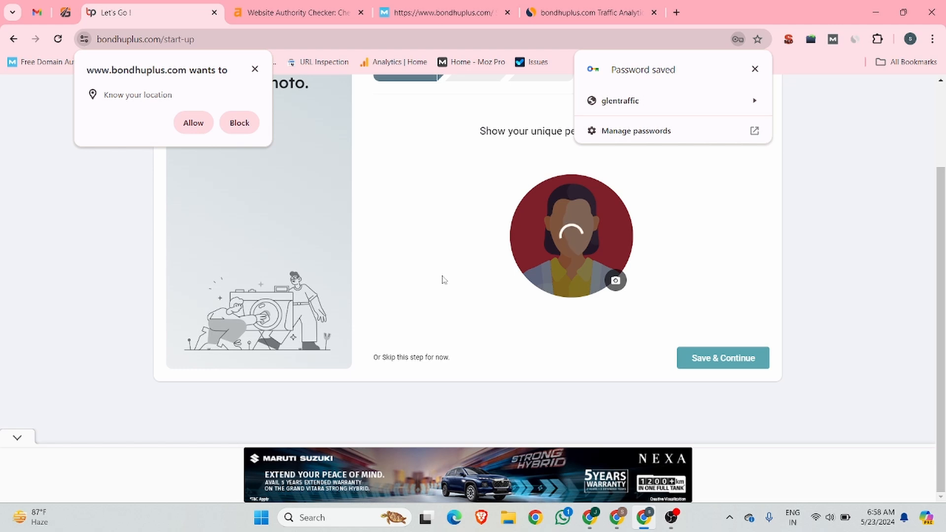
Save the profile photo, then fill in the account's first and last name and choose Canada as the country
{"action": "left_click", "coordinate": [718, 362]}
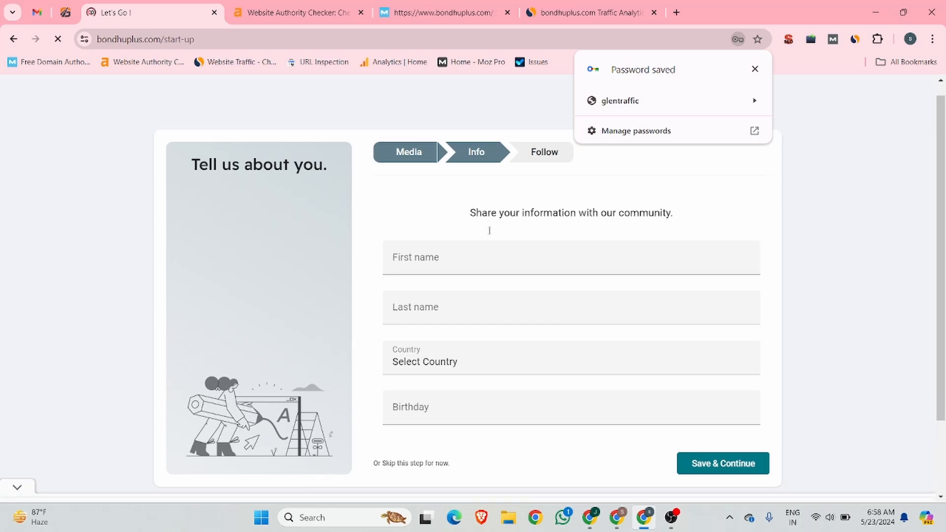
{"action": "scroll", "coordinate": [489, 228], "scroll_direction": "down", "scroll_amount": 2}
{"action": "left_click", "coordinate": [405, 174]}
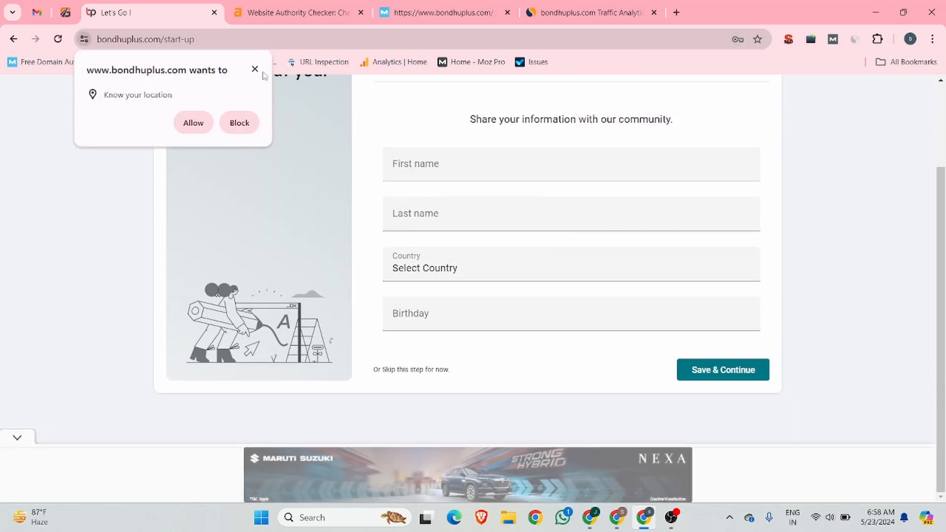
{"action": "left_click", "coordinate": [255, 69]}
{"action": "left_click", "coordinate": [408, 170]}
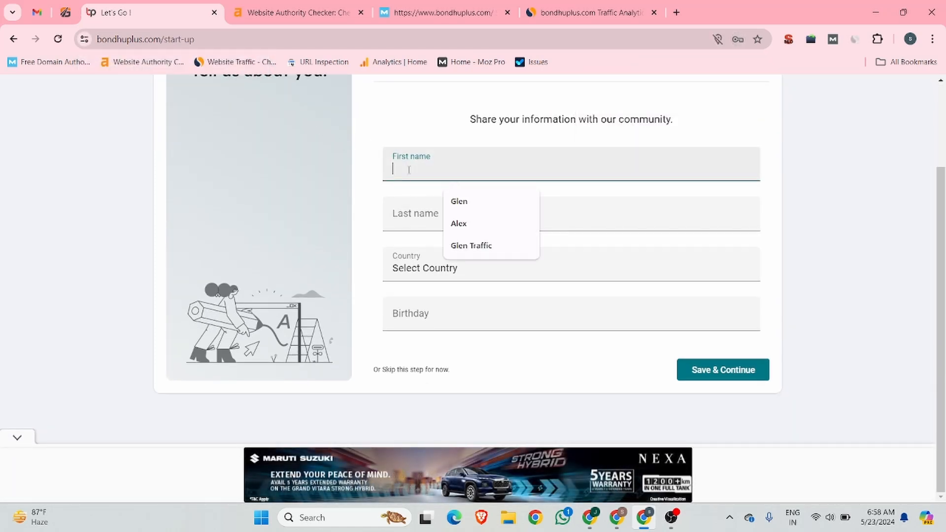
{"action": "left_click", "coordinate": [460, 200]}
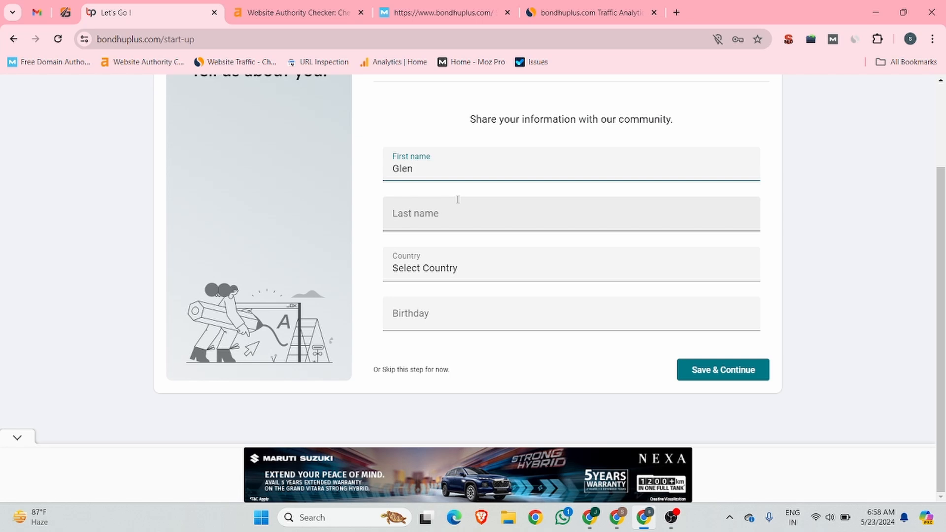
{"action": "left_click", "coordinate": [469, 228]}
{"action": "left_click", "coordinate": [472, 253]}
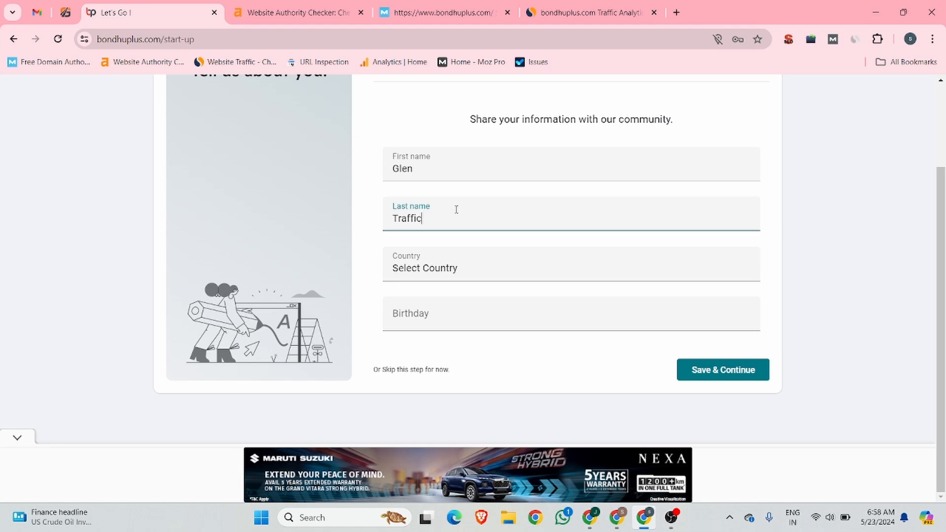
{"action": "left_click", "coordinate": [440, 268]}
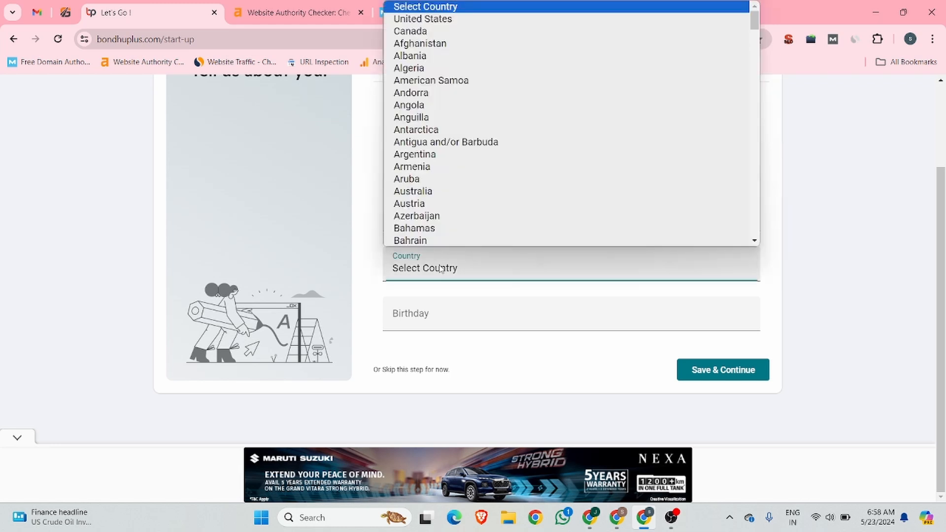
{"action": "left_click", "coordinate": [456, 31]}
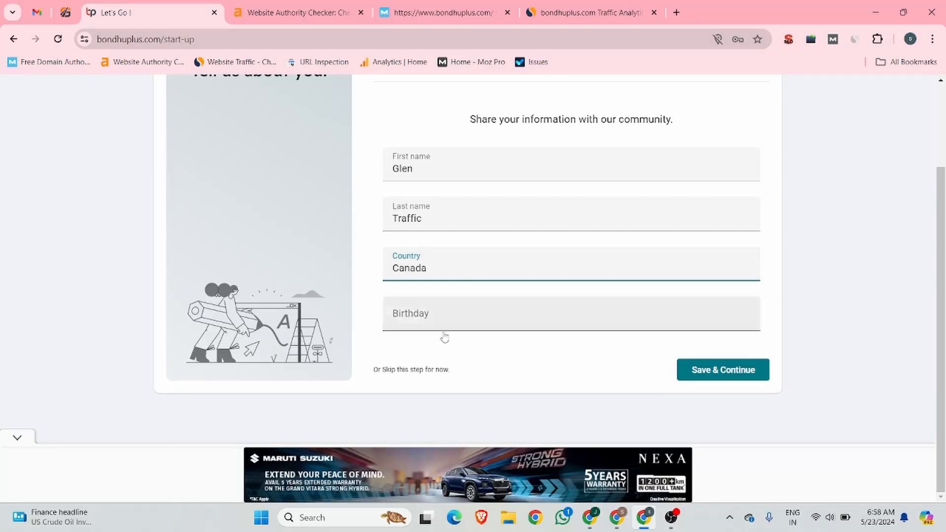
Choose the account's date of birth in the Birthday field and save the personal information
{"action": "left_click", "coordinate": [425, 324]}
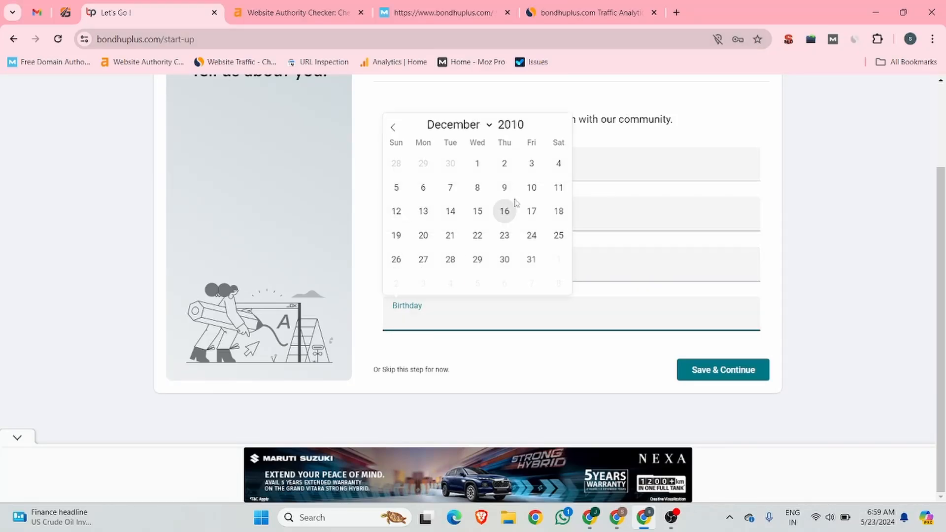
{"action": "left_click", "coordinate": [530, 129]}
{"action": "left_click", "coordinate": [529, 129]}
{"action": "left_click", "coordinate": [529, 129]}
{"action": "left_click", "coordinate": [530, 129]}
{"action": "left_click", "coordinate": [529, 129]}
{"action": "left_click", "coordinate": [529, 129]}
{"action": "left_click", "coordinate": [529, 129]}
{"action": "left_click", "coordinate": [529, 129]}
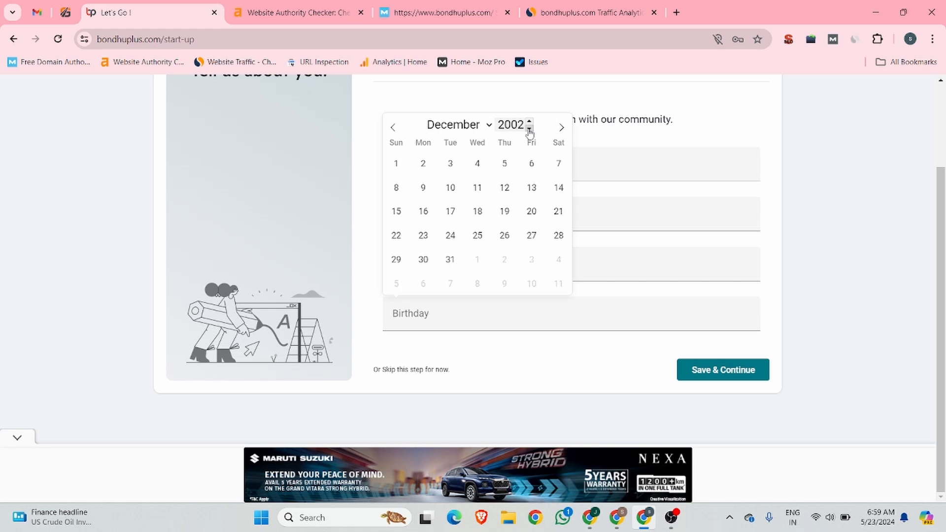
{"action": "left_click", "coordinate": [529, 129]}
{"action": "left_click", "coordinate": [529, 129]}
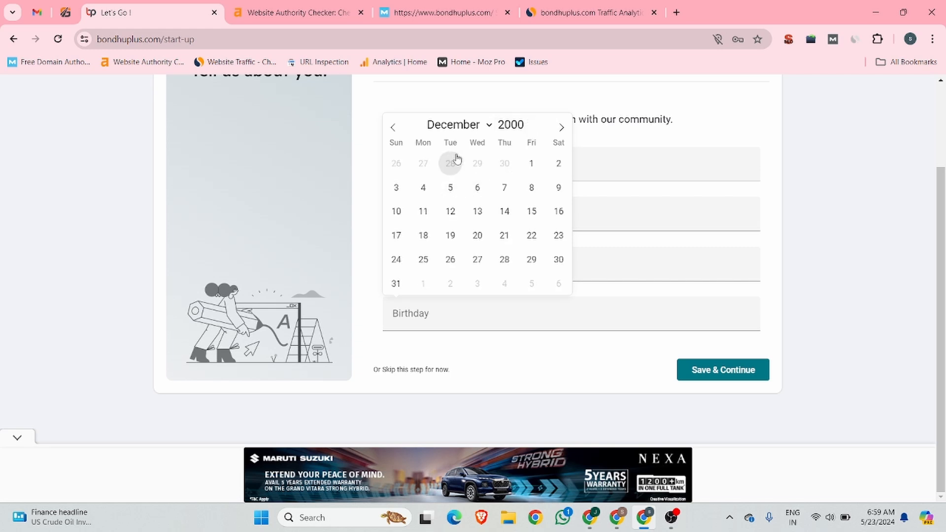
{"action": "left_click", "coordinate": [489, 125]}
{"action": "left_click", "coordinate": [463, 228]}
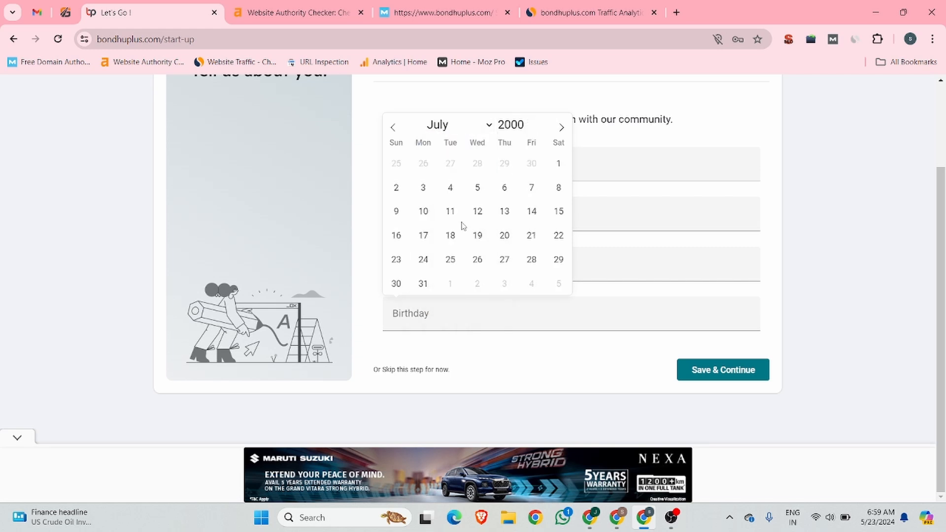
{"action": "left_click", "coordinate": [484, 186]}
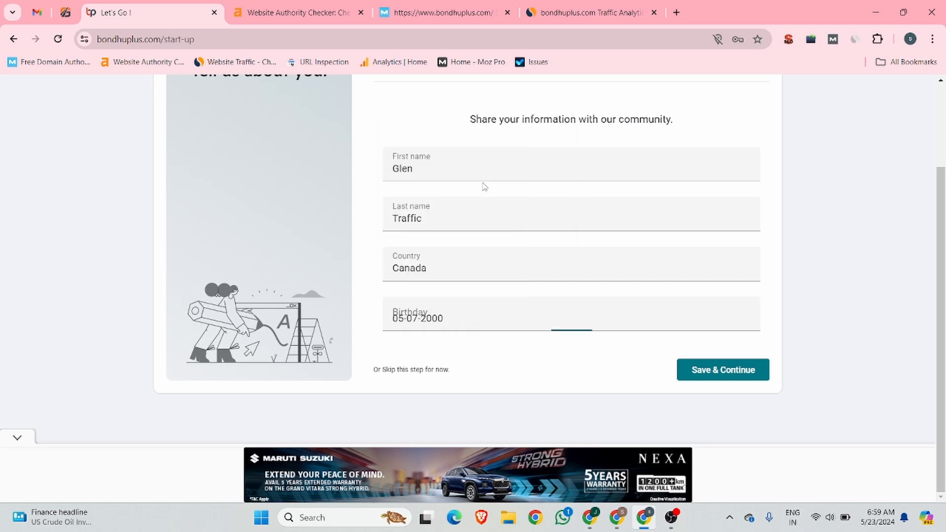
{"action": "left_click", "coordinate": [723, 370]}
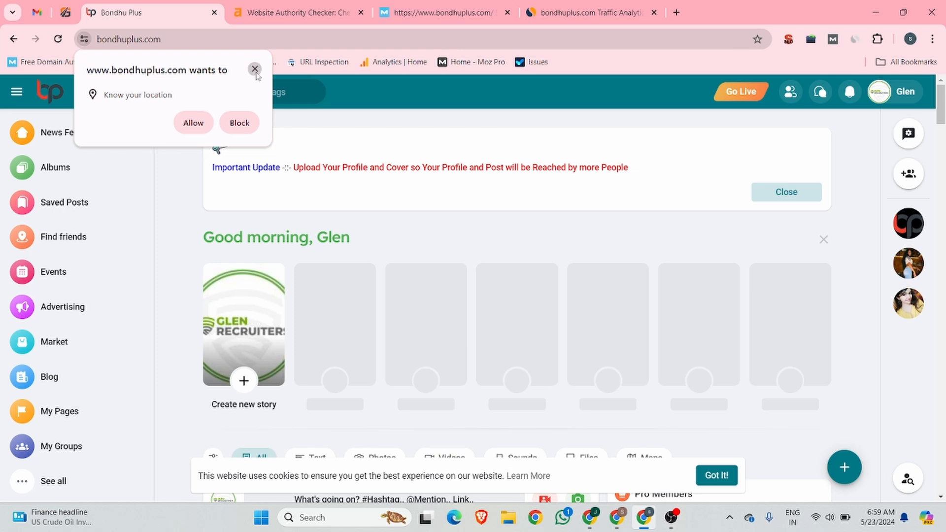
Dismiss the site's location request and open the account's own profile page
{"action": "left_click", "coordinate": [255, 69]}
{"action": "left_click", "coordinate": [894, 89]}
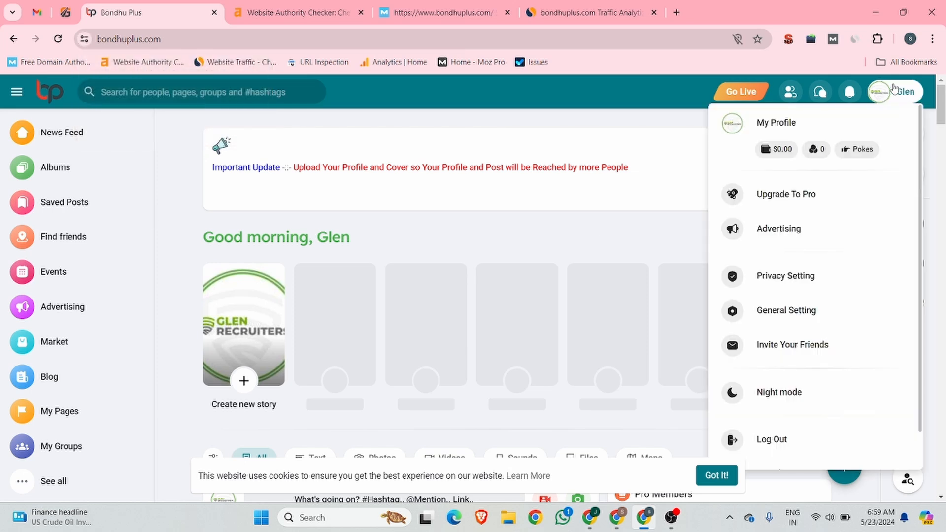
{"action": "left_click", "coordinate": [777, 123]}
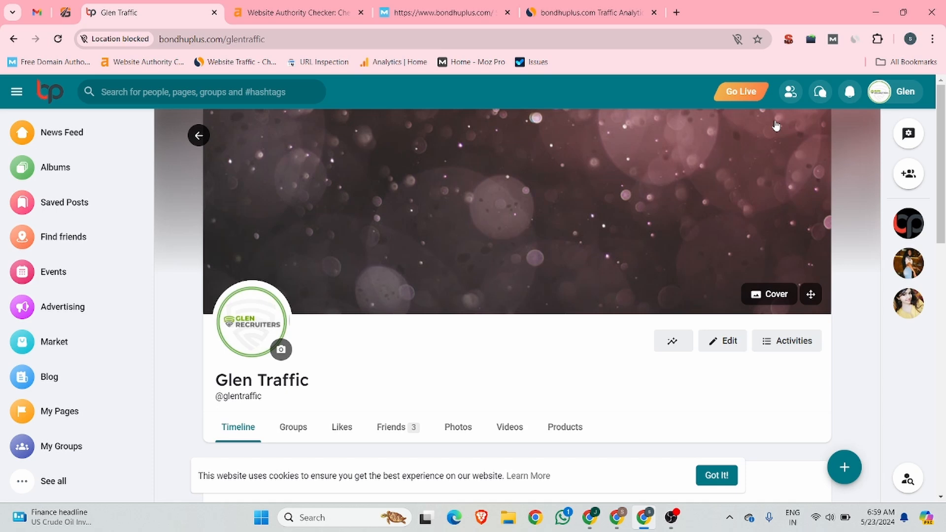
Upload the bangkok-thailand-october-15-2017-close-up-facebook-icons JPG from the Downloads folder as the profile's cover image
{"action": "scroll", "coordinate": [449, 291], "scroll_direction": "down", "scroll_amount": 1}
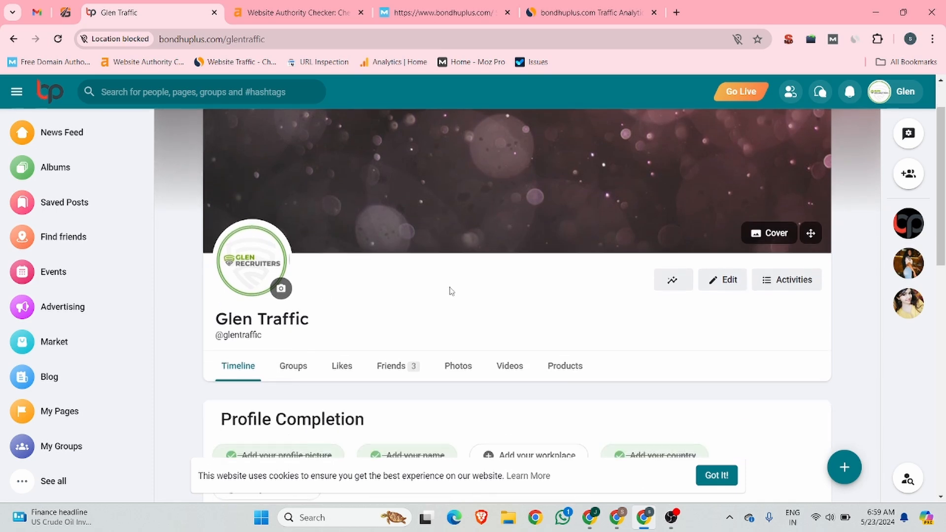
{"action": "scroll", "coordinate": [767, 281], "scroll_direction": "up", "scroll_amount": 1}
{"action": "left_click", "coordinate": [774, 295]}
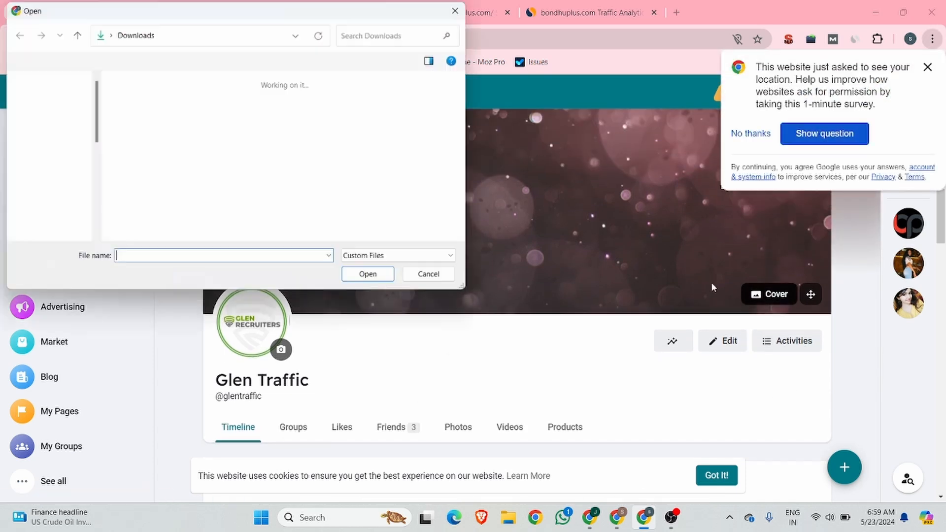
{"action": "left_click", "coordinate": [167, 166]}
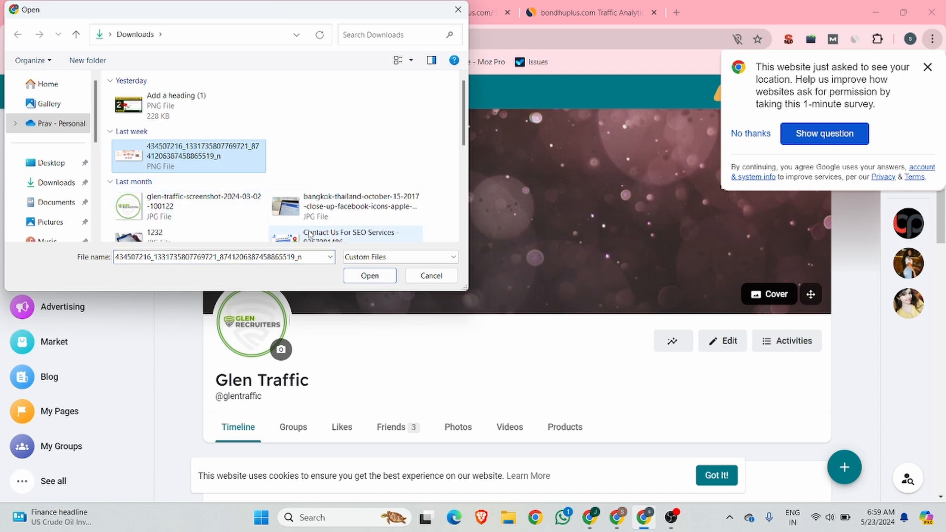
{"action": "scroll", "coordinate": [337, 181], "scroll_direction": "down", "scroll_amount": 1}
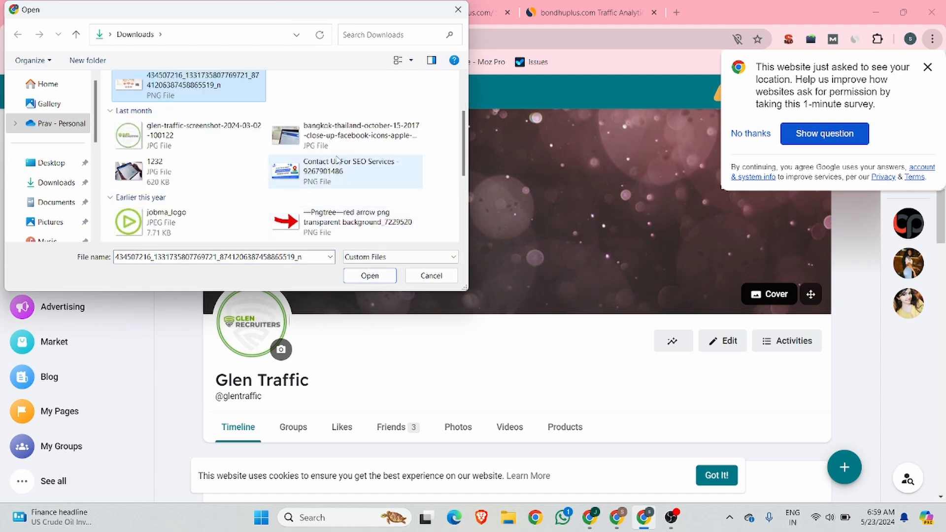
{"action": "left_click", "coordinate": [340, 144]}
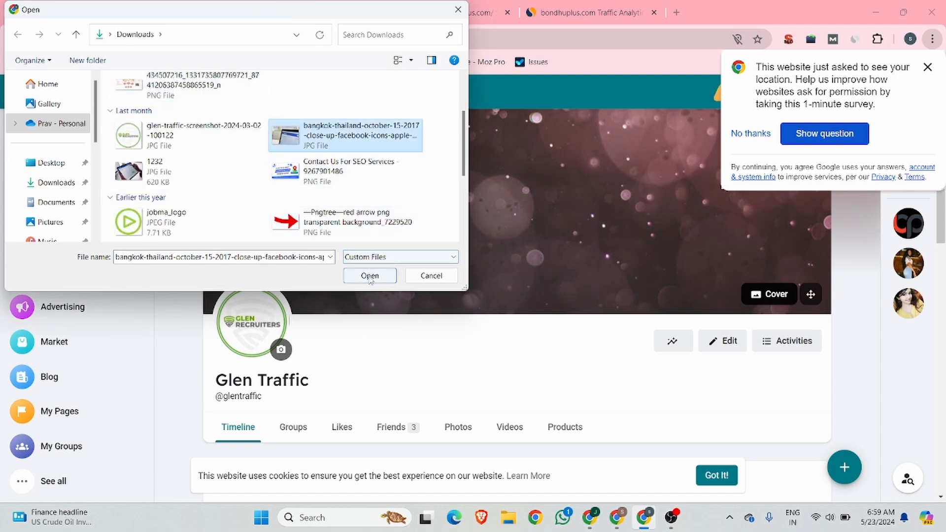
{"action": "left_click", "coordinate": [369, 275]}
Open the profile settings through the workplace item under Profile Completion and dismiss the browser's survey prompt
{"action": "scroll", "coordinate": [435, 240], "scroll_direction": "down", "scroll_amount": 4}
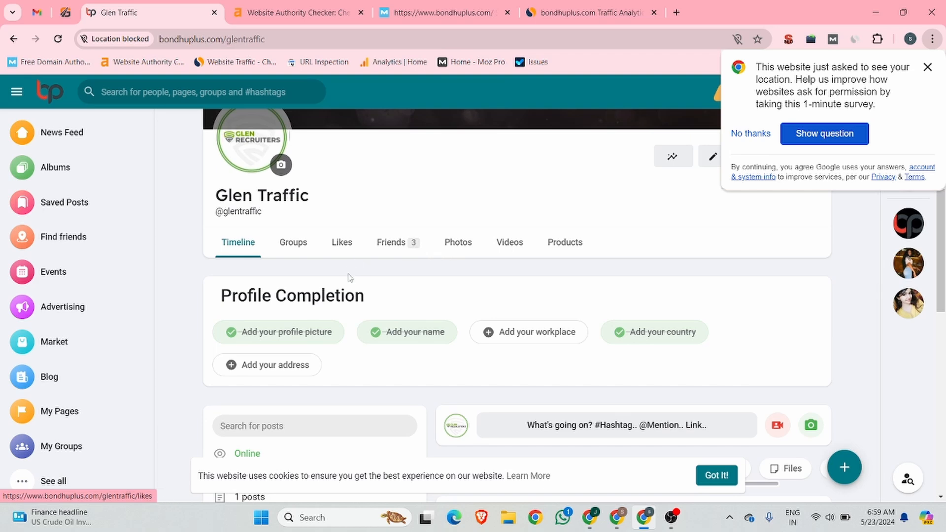
{"action": "scroll", "coordinate": [394, 266], "scroll_direction": "down", "scroll_amount": 1}
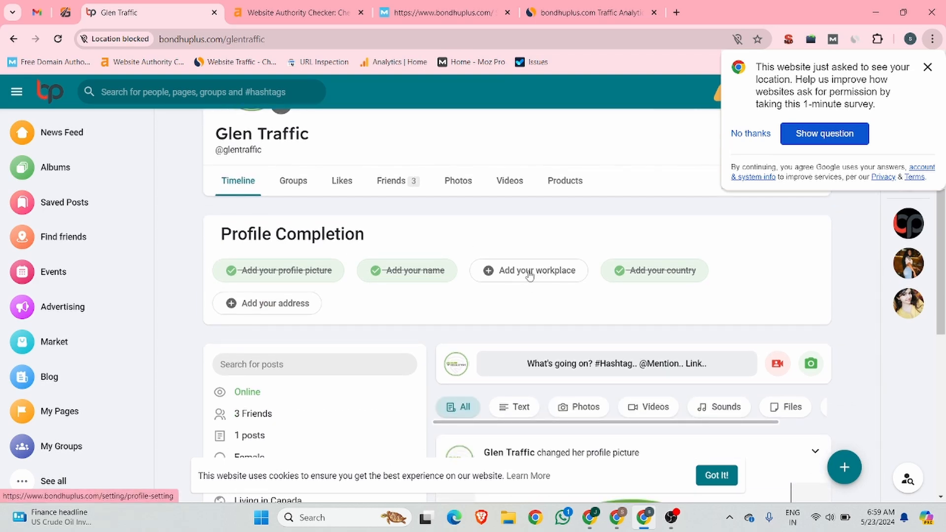
{"action": "left_click", "coordinate": [546, 277]}
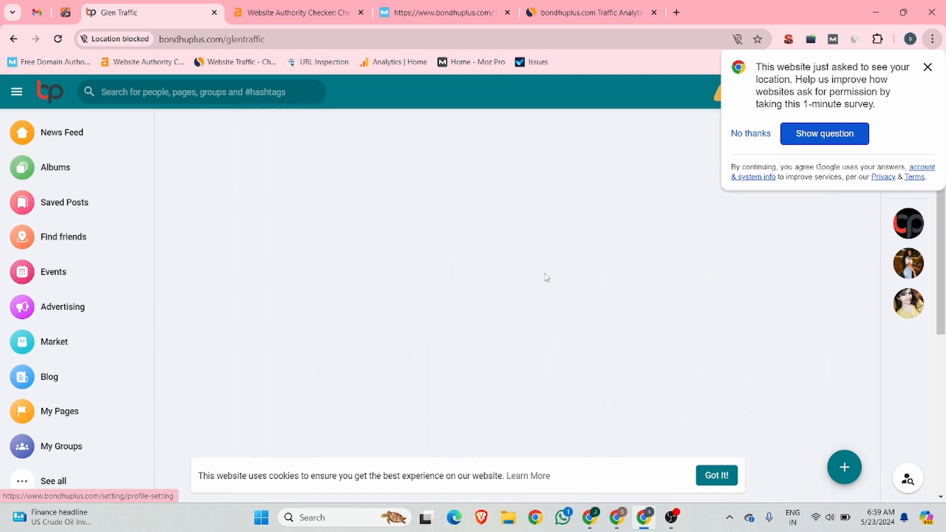
{"action": "left_click", "coordinate": [928, 67]}
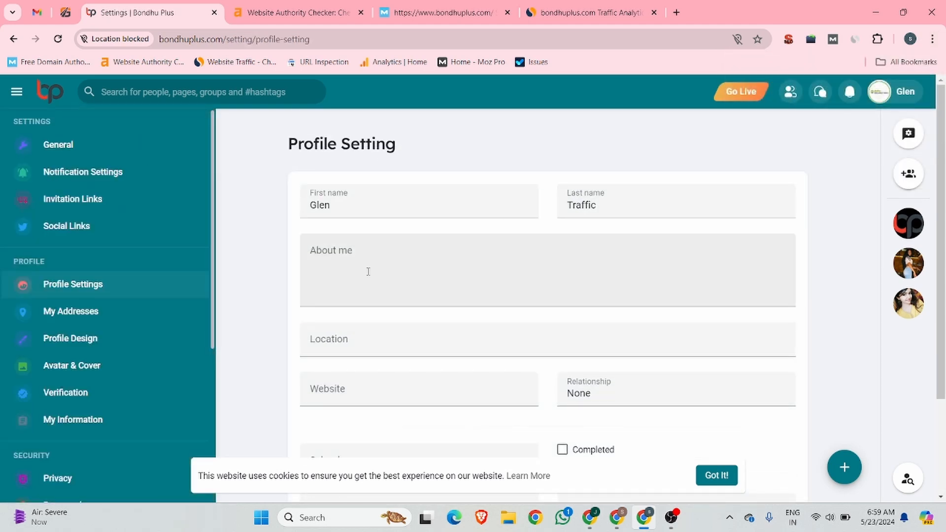
Copy the Glen Traffic company description paragraph from glentraffic.ca into the About me field of the Bondhu Plus profile
{"action": "left_click", "coordinate": [368, 272]}
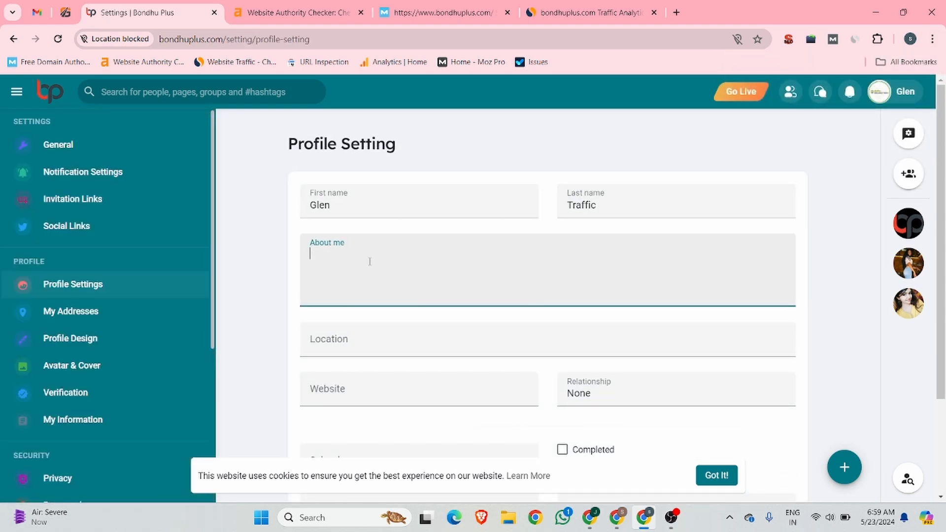
{"action": "left_click", "coordinate": [65, 13]}
{"action": "scroll", "coordinate": [346, 211], "scroll_direction": "down", "scroll_amount": 10}
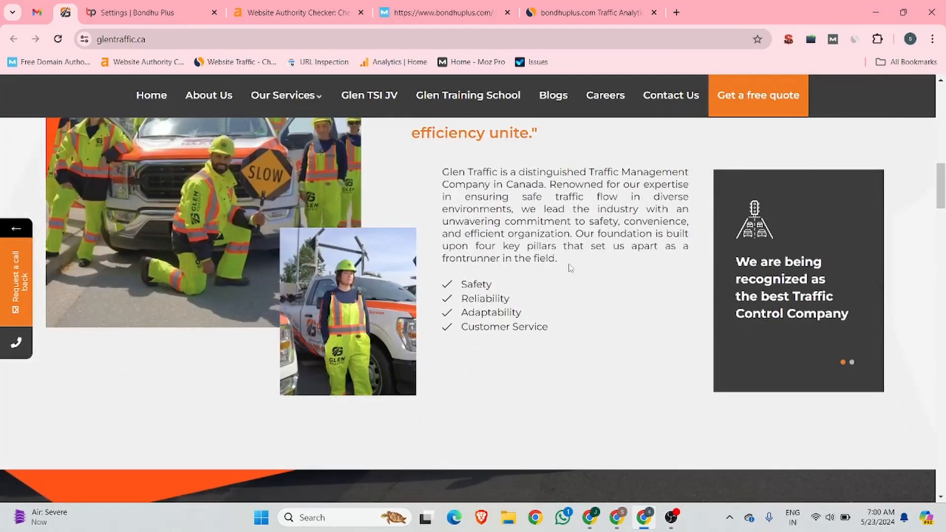
{"action": "left_click_drag", "start_coordinate": [570, 268], "coordinate": [443, 171]}
{"action": "key", "text": "ctrl+c"}
{"action": "left_click", "coordinate": [216, 5]}
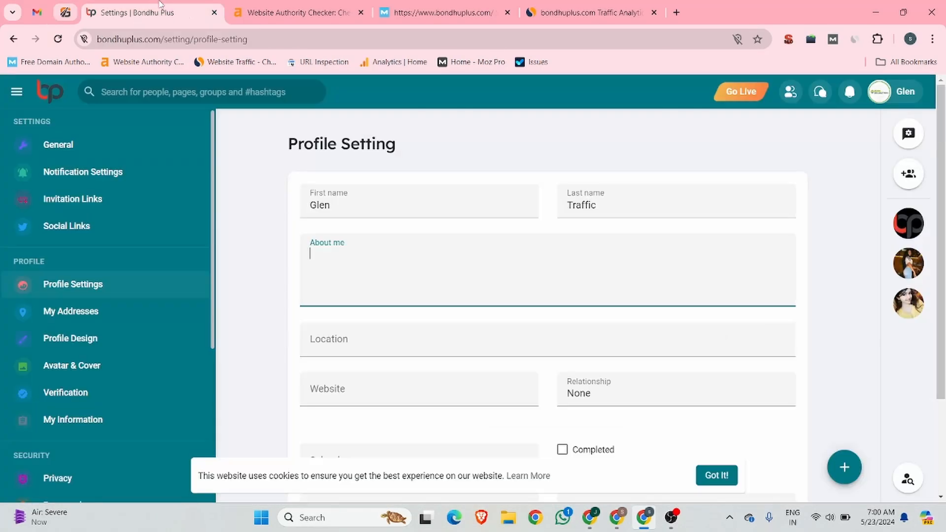
{"action": "key", "text": "ctrl+v"}
{"action": "left_click", "coordinate": [348, 342]}
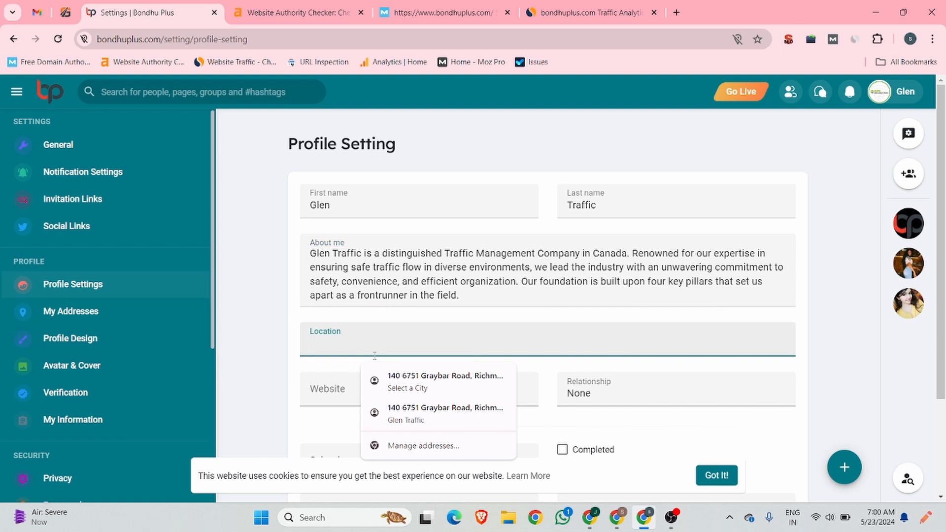
{"action": "left_click", "coordinate": [445, 381]}
{"action": "left_click", "coordinate": [382, 390]}
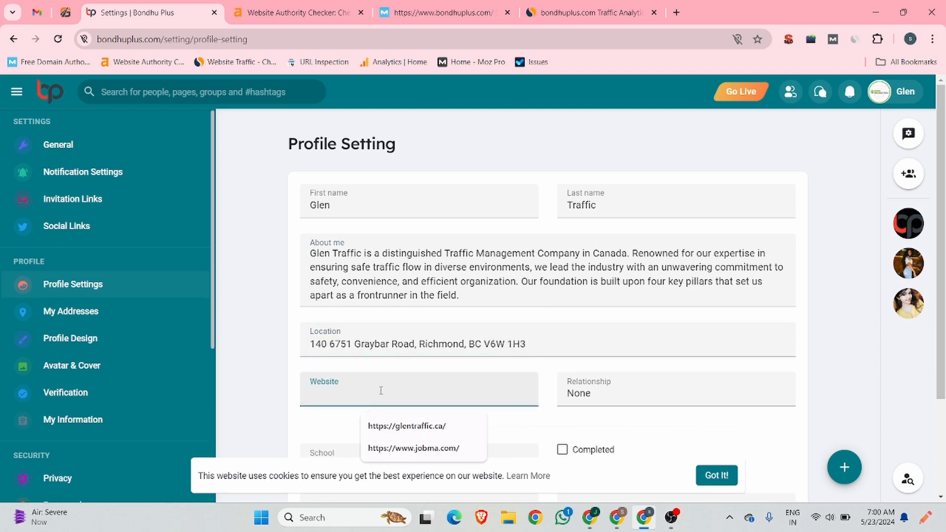
{"action": "left_click", "coordinate": [395, 426]}
Set the relationship to Single and the workplace to Glen Traffic, and save the profile settings
{"action": "scroll", "coordinate": [596, 399], "scroll_direction": "down", "scroll_amount": 3}
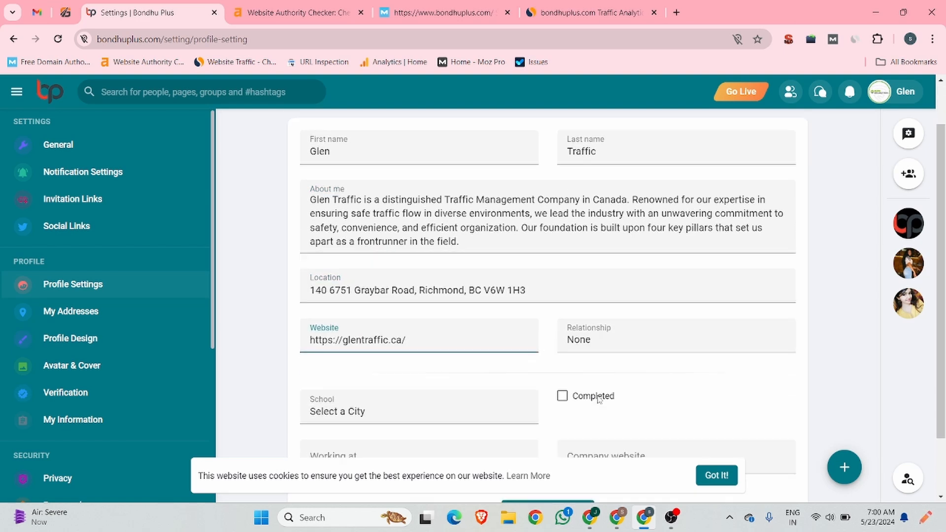
{"action": "left_click", "coordinate": [611, 279]}
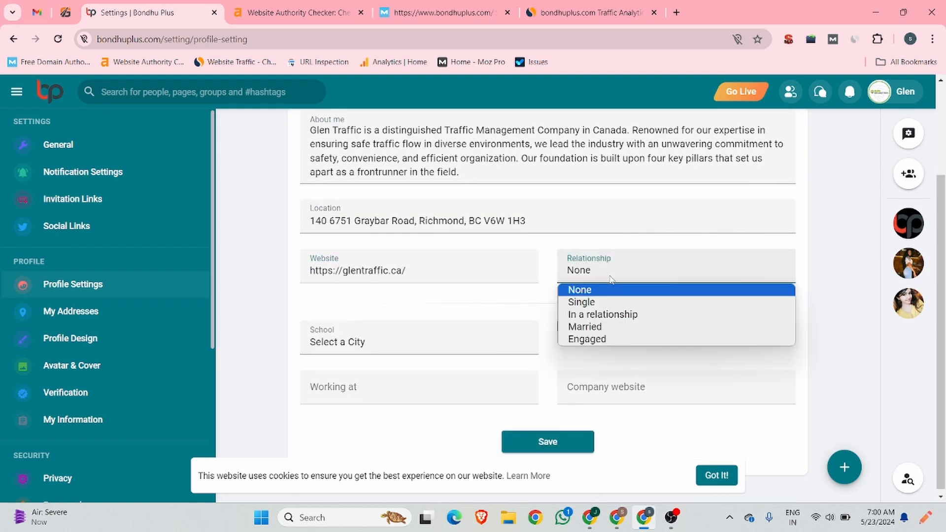
{"action": "left_click", "coordinate": [610, 303]}
{"action": "left_click", "coordinate": [351, 344]}
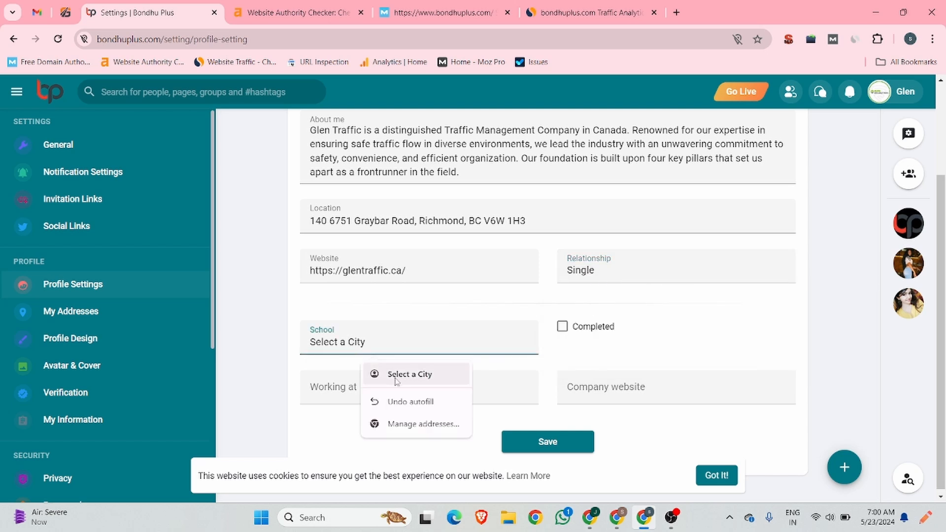
{"action": "left_click", "coordinate": [320, 393]}
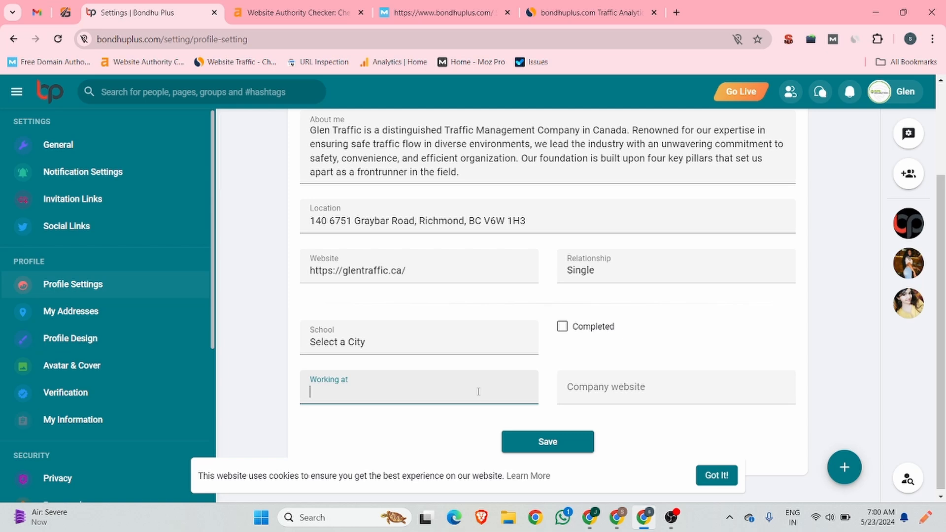
{"action": "type", "text": "Glen Traffic"}
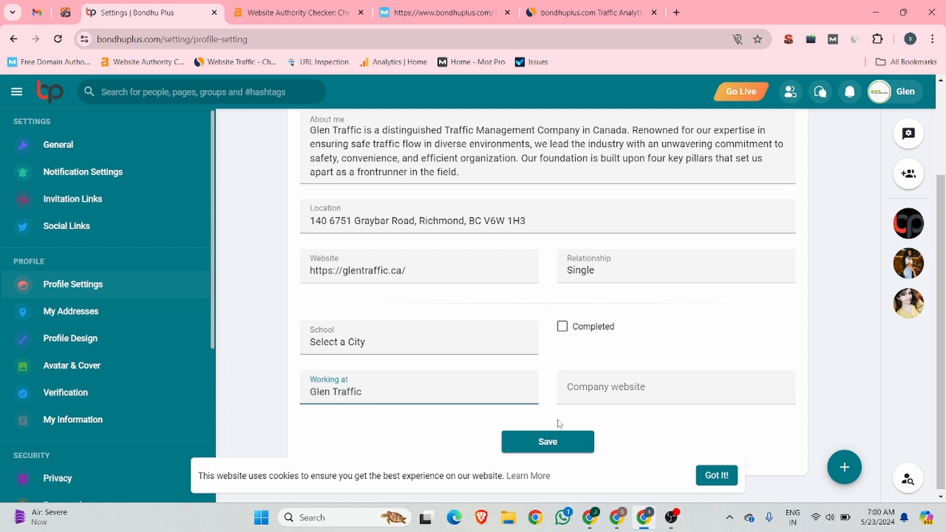
{"action": "left_click", "coordinate": [566, 442]}
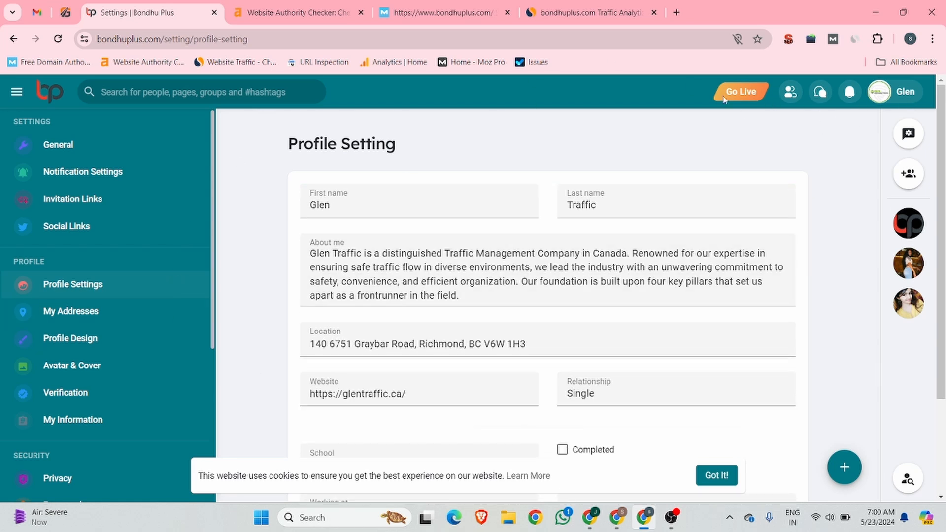
Open the account's own profile page and review the published company description, website, workplace and location
{"action": "left_click", "coordinate": [887, 101]}
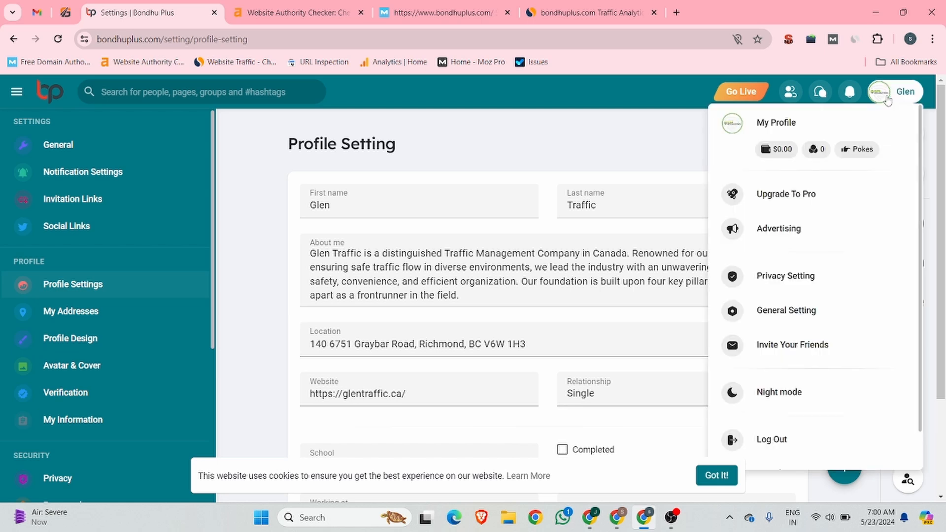
{"action": "left_click", "coordinate": [789, 120]}
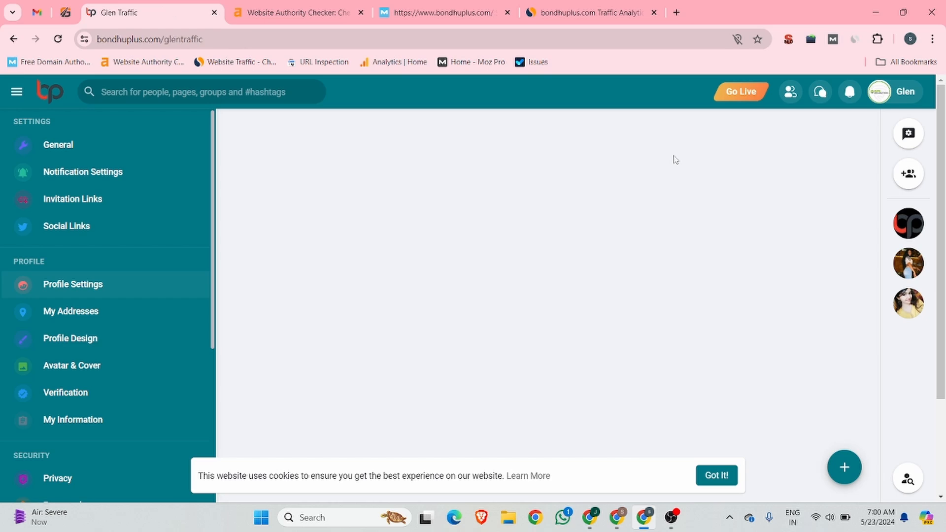
{"action": "scroll", "coordinate": [549, 192], "scroll_direction": "down", "scroll_amount": 10}
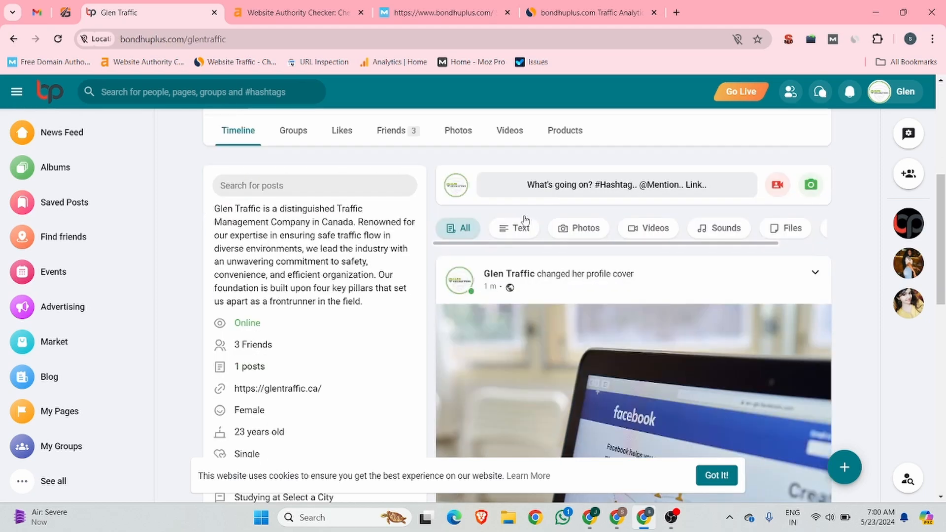
{"action": "scroll", "coordinate": [281, 257], "scroll_direction": "up", "scroll_amount": 4}
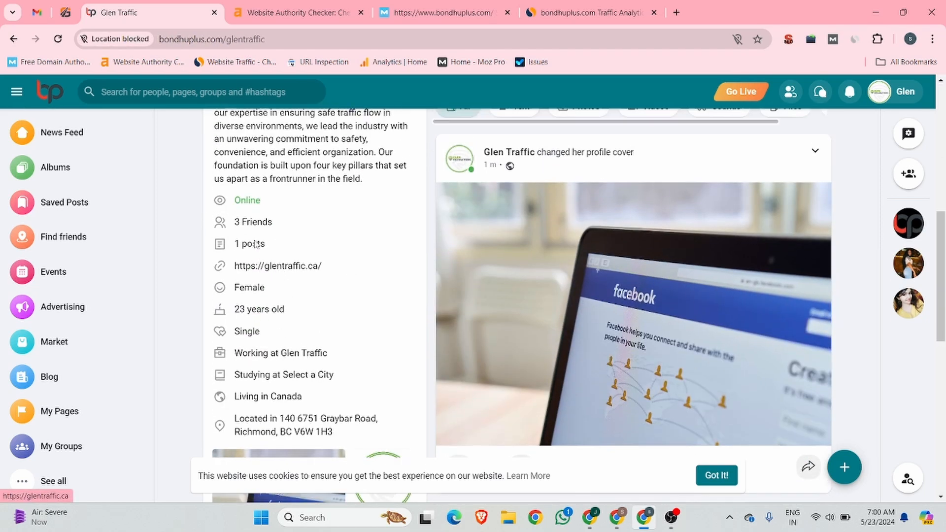
{"action": "left_click", "coordinate": [297, 35]}
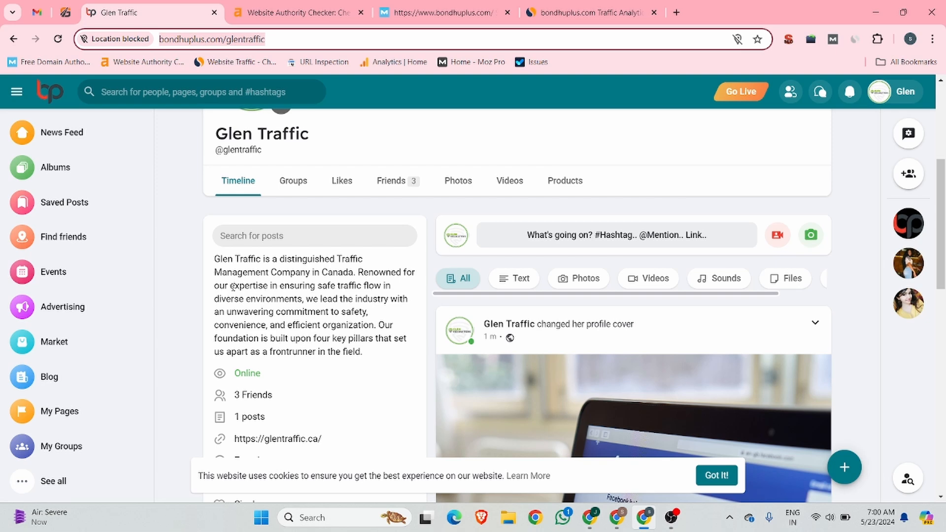
{"action": "scroll", "coordinate": [233, 287], "scroll_direction": "down", "scroll_amount": 5}
{"action": "left_click", "coordinate": [273, 196]}
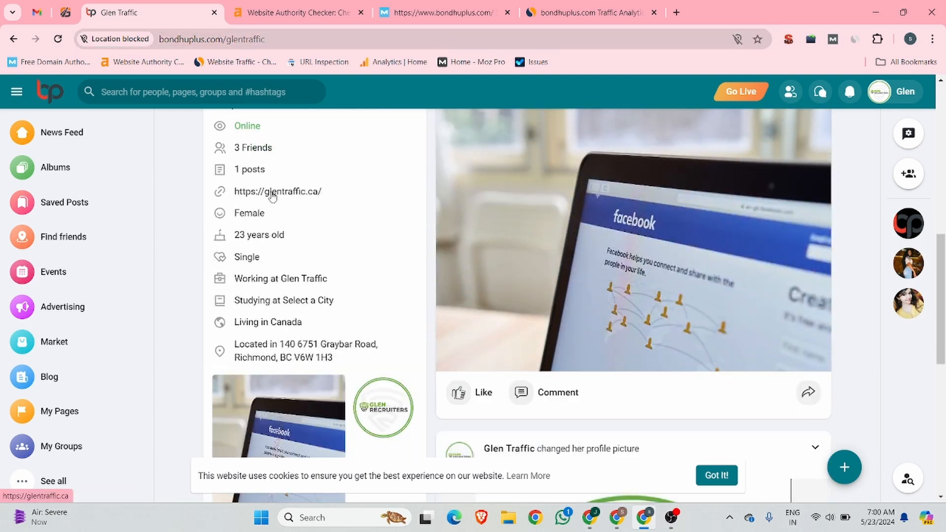
{"action": "right_click", "coordinate": [272, 195]}
{"action": "left_click", "coordinate": [302, 335]}
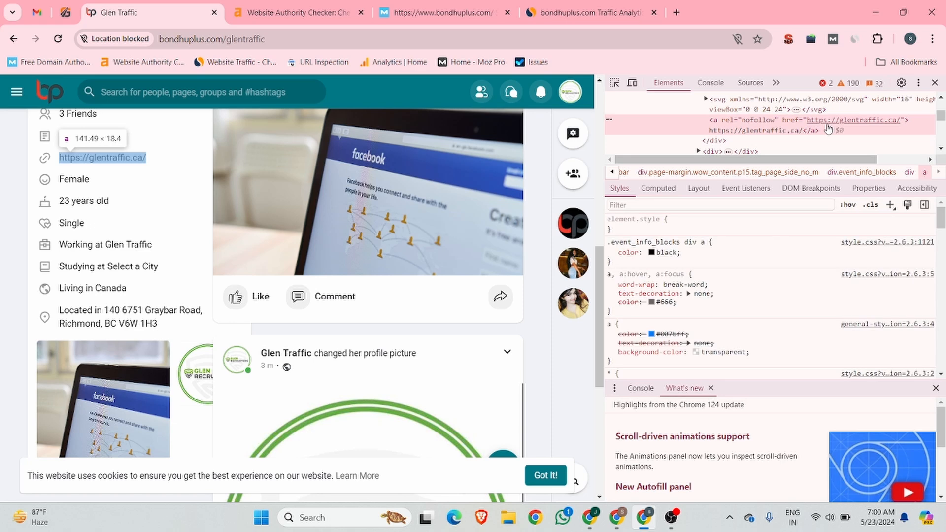
{"action": "left_click", "coordinate": [935, 83]}
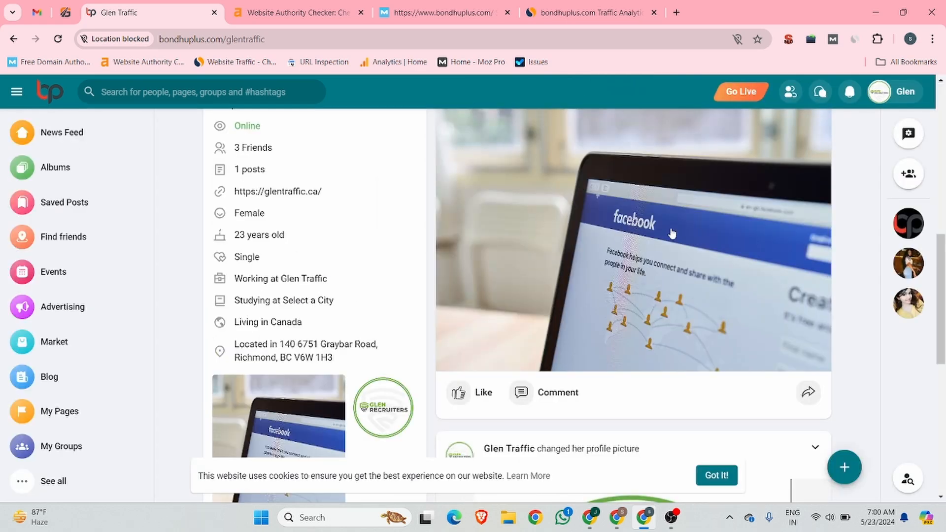
Start a new article from the profile page's create options
{"action": "scroll", "coordinate": [671, 233], "scroll_direction": "down", "scroll_amount": 2}
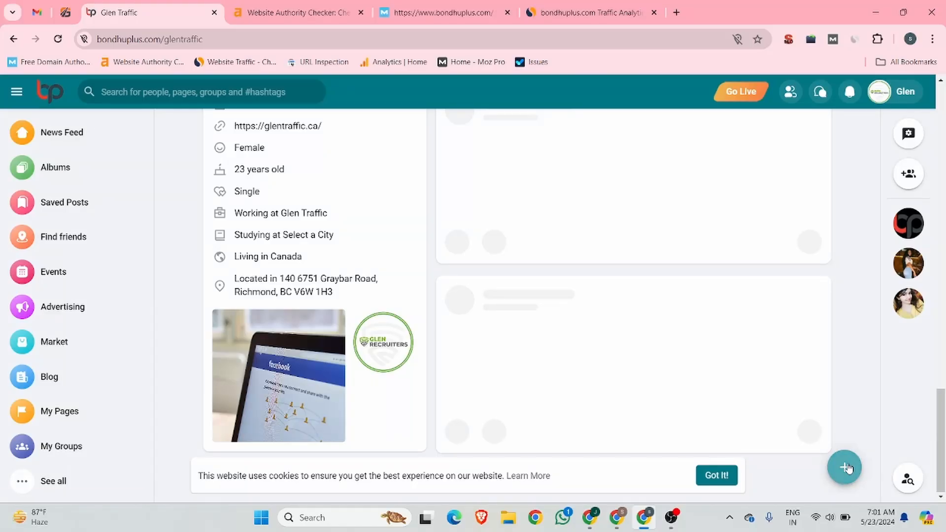
{"action": "left_click", "coordinate": [845, 467]}
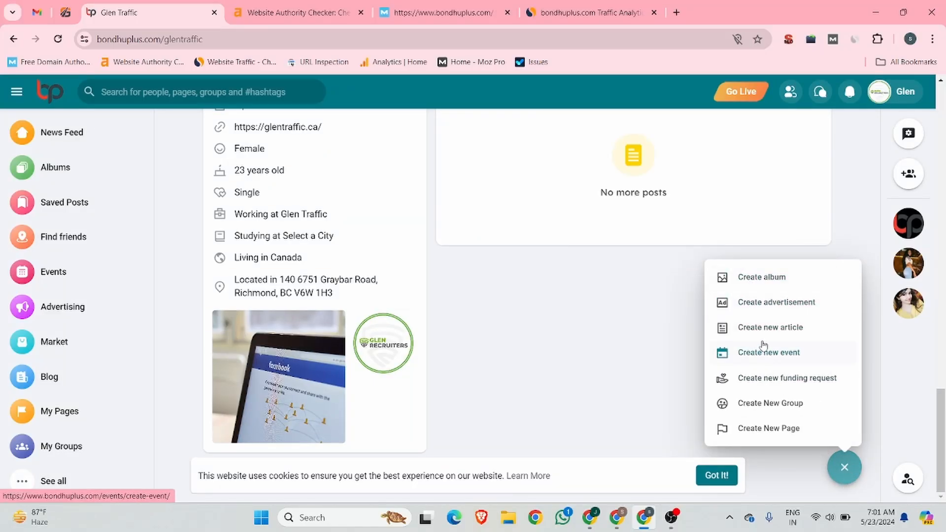
{"action": "left_click", "coordinate": [795, 336]}
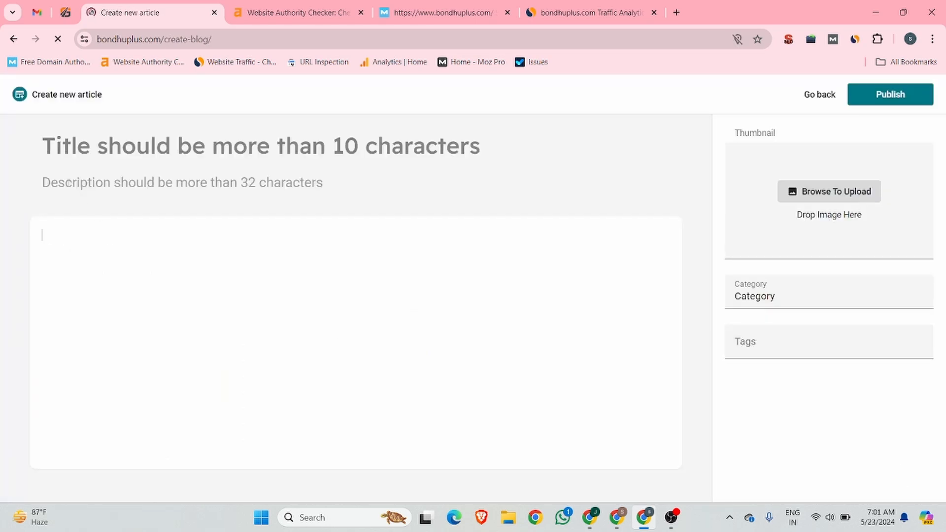
Open the blog post "Effective Strategies for Traffic Management in Developing Countries" on glentraffic.ca
{"action": "left_click", "coordinate": [66, 12]}
{"action": "scroll", "coordinate": [527, 153], "scroll_direction": "up", "scroll_amount": 10}
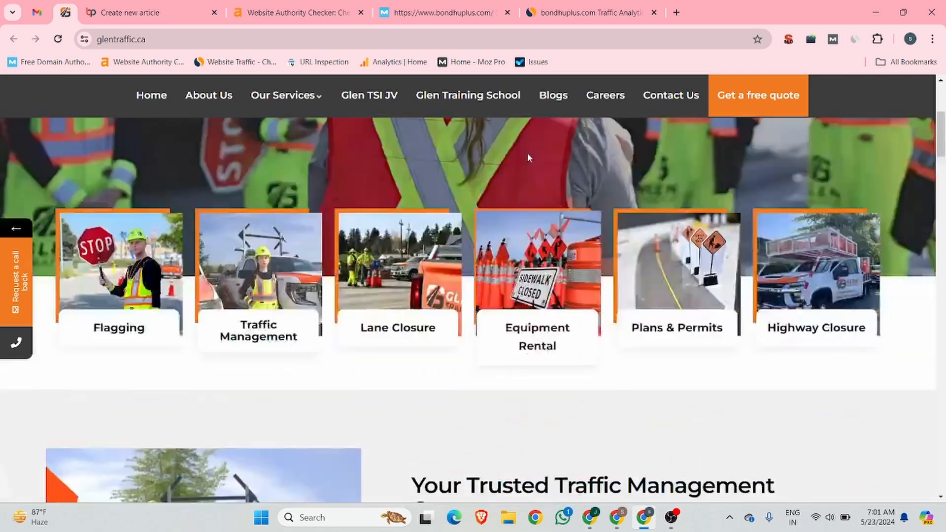
{"action": "left_click", "coordinate": [558, 139]}
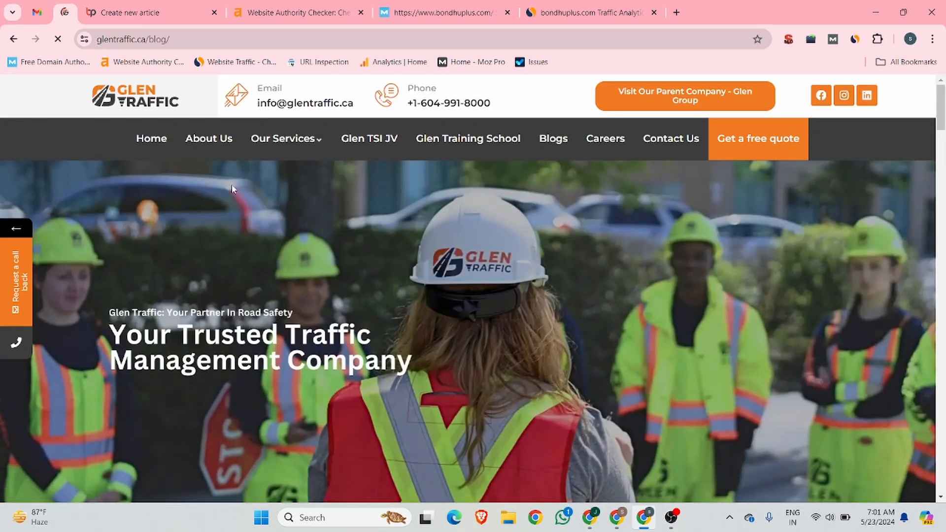
{"action": "scroll", "coordinate": [271, 259], "scroll_direction": "down", "scroll_amount": 10}
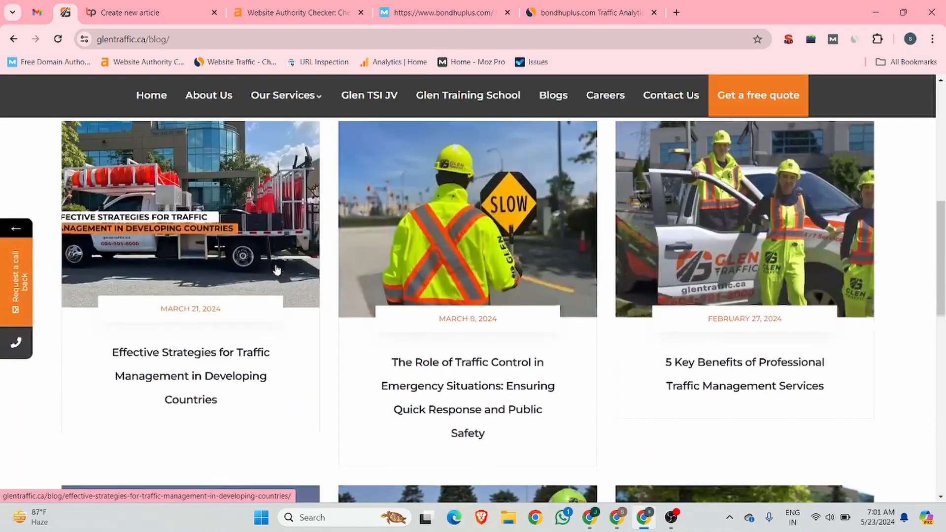
{"action": "left_click", "coordinate": [226, 211]}
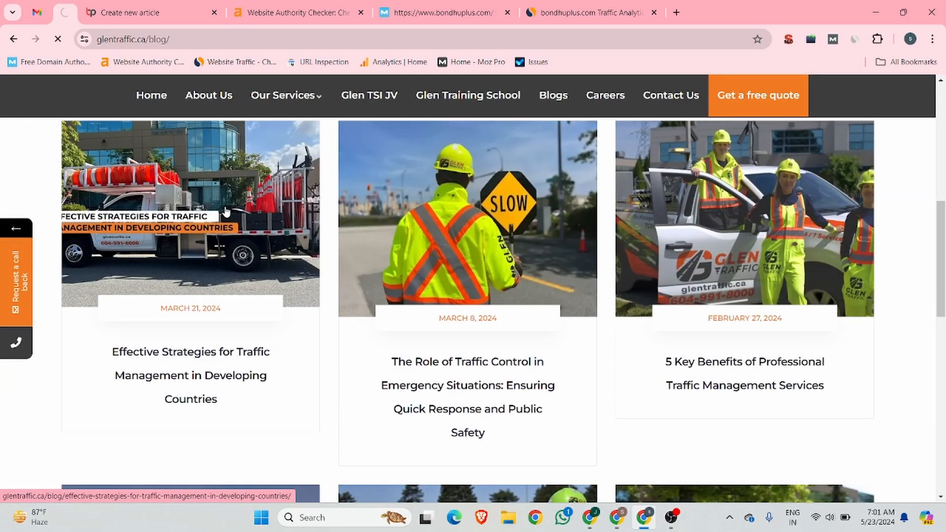
Copy the blog post's title, "Effective Strategies for Traffic Management in Developing Countries", into the new article's title
{"action": "scroll", "coordinate": [225, 207], "scroll_direction": "down", "scroll_amount": 9}
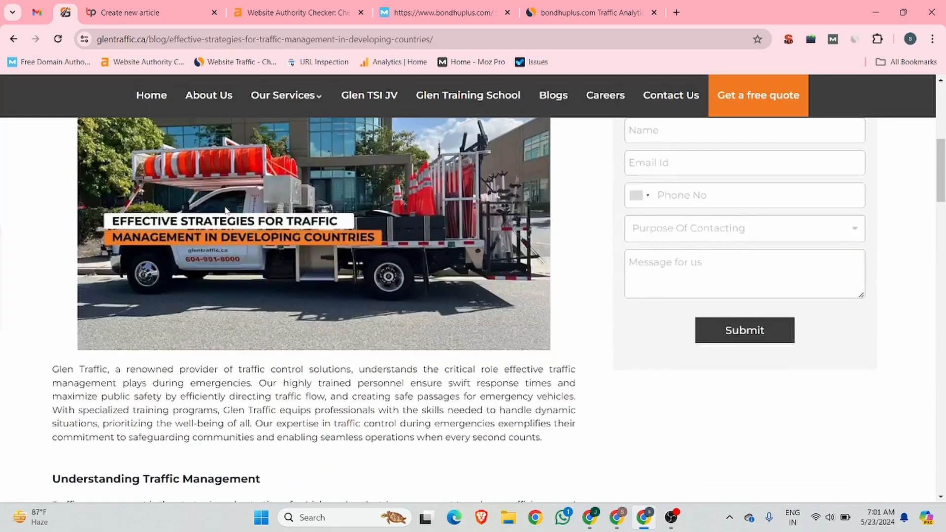
{"action": "scroll", "coordinate": [225, 211], "scroll_direction": "up", "scroll_amount": 10}
{"action": "left_click_drag", "start_coordinate": [547, 315], "coordinate": [91, 287]}
{"action": "key", "text": "ctrl+c"}
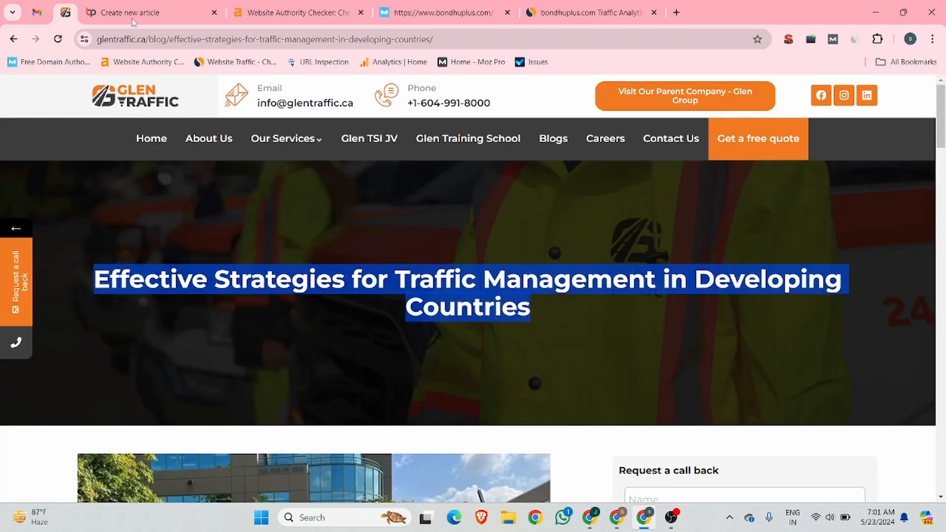
{"action": "left_click", "coordinate": [134, 18]}
{"action": "left_click", "coordinate": [133, 159]}
{"action": "key", "text": "ctrl+v"}
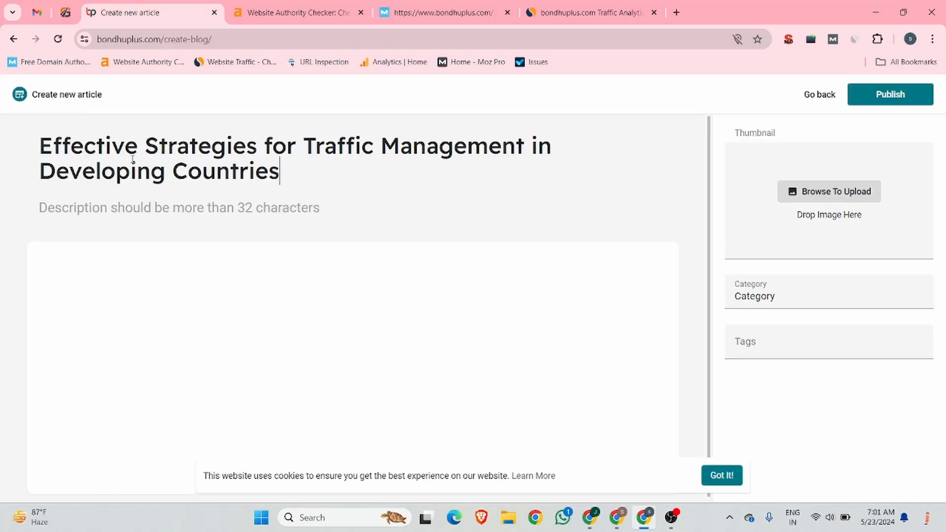
Try to copy the blog post's meta description from the SEO extension's summary into the article's description
{"action": "left_click", "coordinate": [65, 13]}
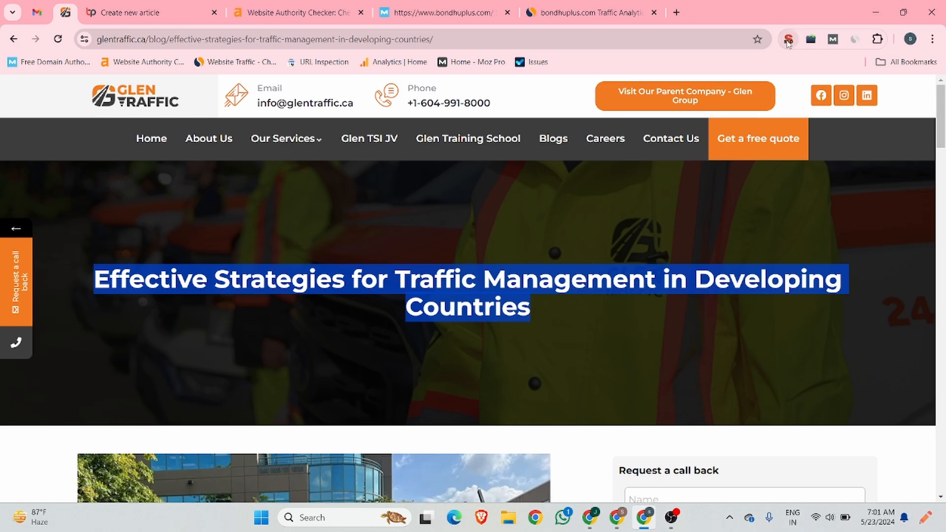
{"action": "left_click", "coordinate": [789, 39]}
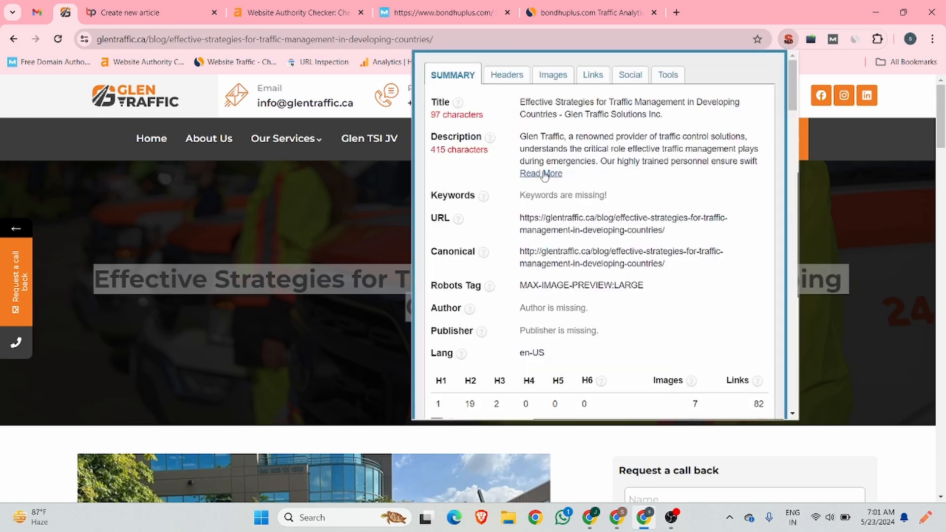
{"action": "left_click", "coordinate": [556, 174]}
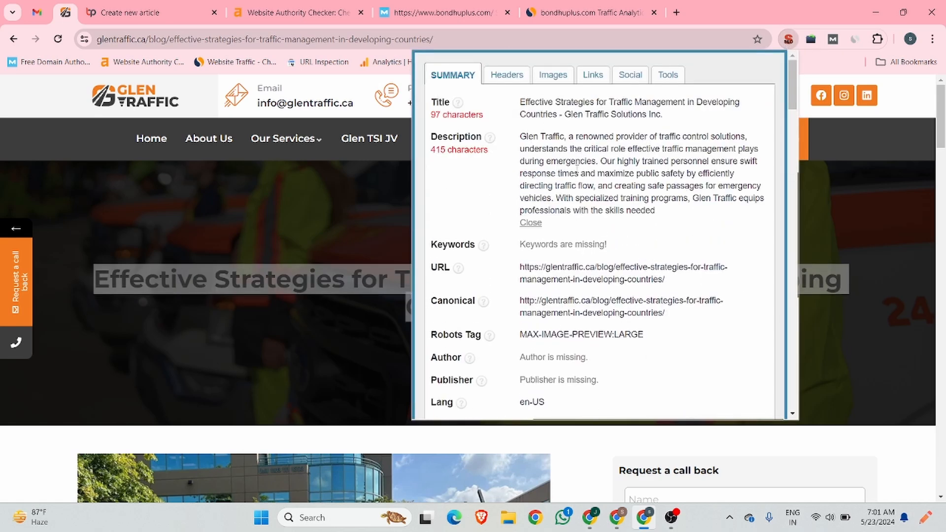
{"action": "left_click_drag", "start_coordinate": [600, 160], "coordinate": [508, 129]}
{"action": "left_click", "coordinate": [148, 5]}
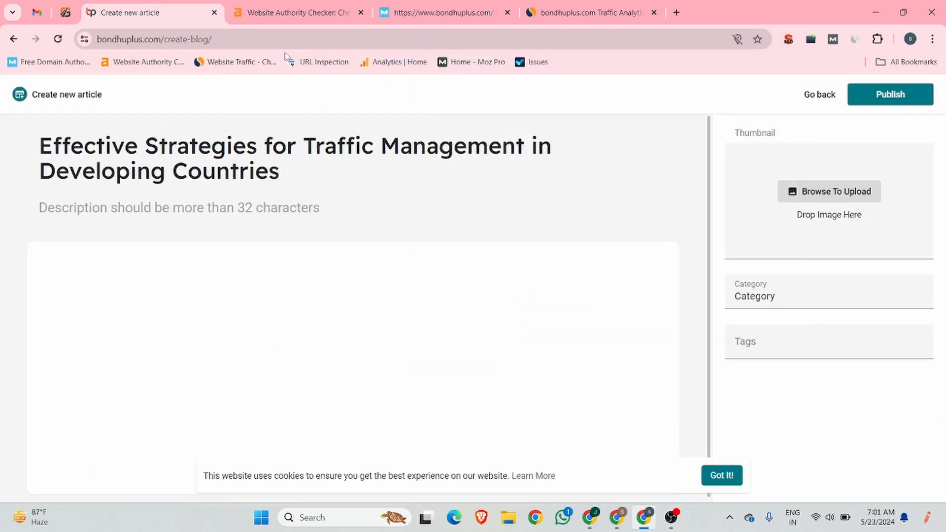
{"action": "left_click", "coordinate": [339, 216]}
{"action": "key", "text": "ctrl+v"}
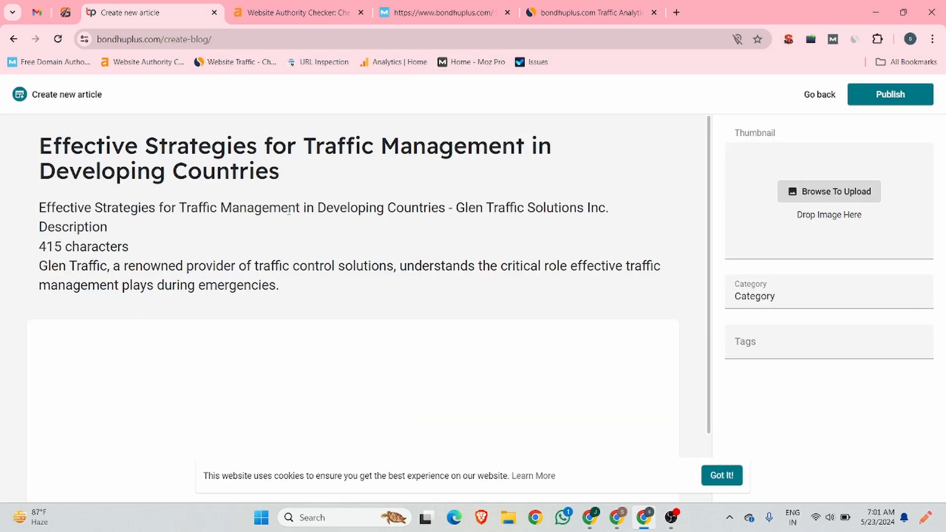
{"action": "left_click_drag", "start_coordinate": [185, 210], "coordinate": [74, 210]}
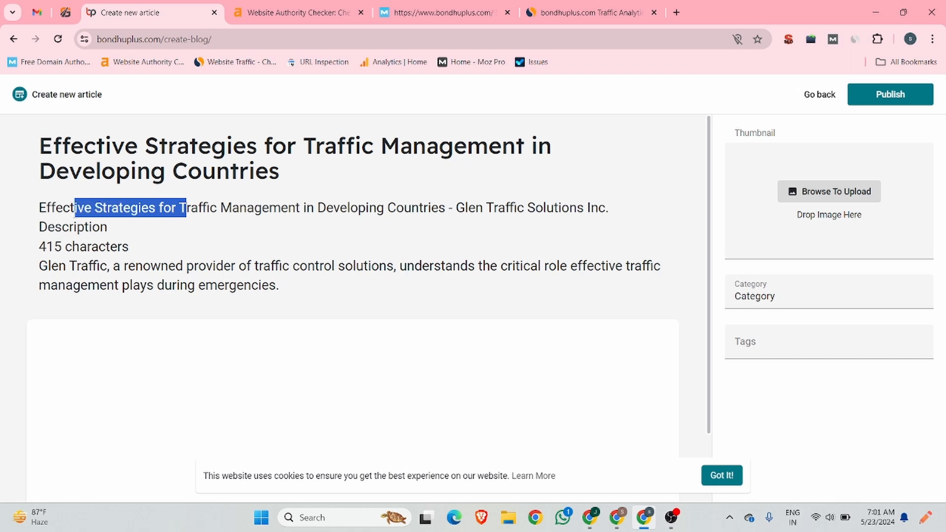
{"action": "left_click", "coordinate": [200, 213]}
{"action": "left_click_drag", "start_coordinate": [180, 208], "coordinate": [39, 208]}
Replace the article description with only the meta description's opening sentence, from "Glen Traffic, a renowned provider" to "during emergencies"
{"action": "left_click", "coordinate": [66, 12]}
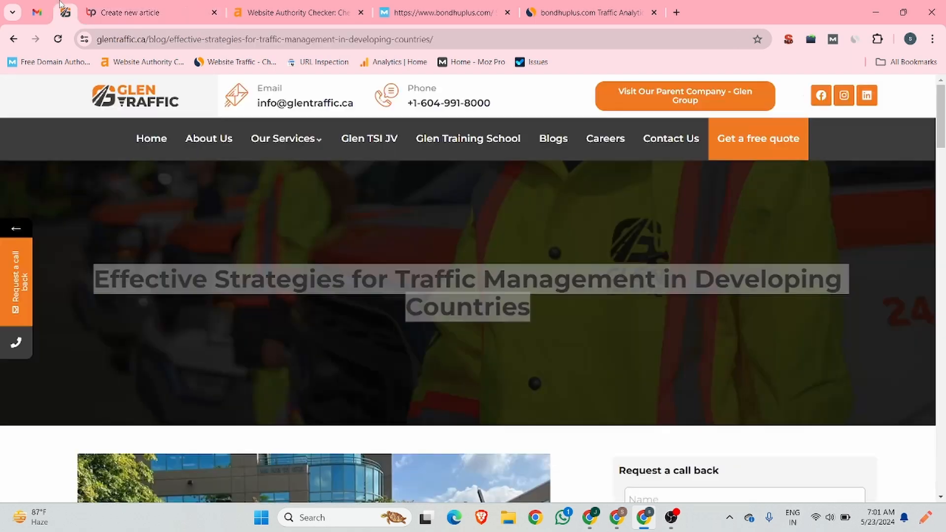
{"action": "left_click", "coordinate": [789, 38]}
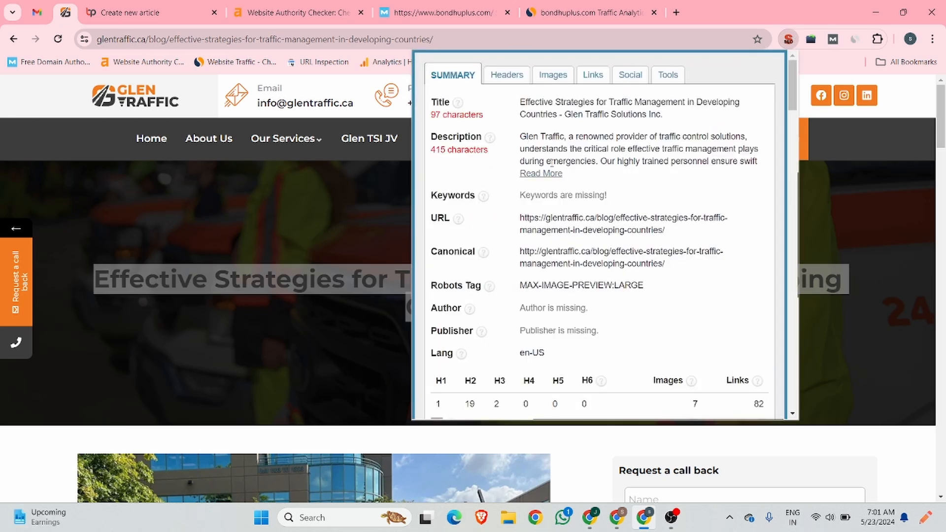
{"action": "left_click_drag", "start_coordinate": [523, 135], "coordinate": [598, 161]}
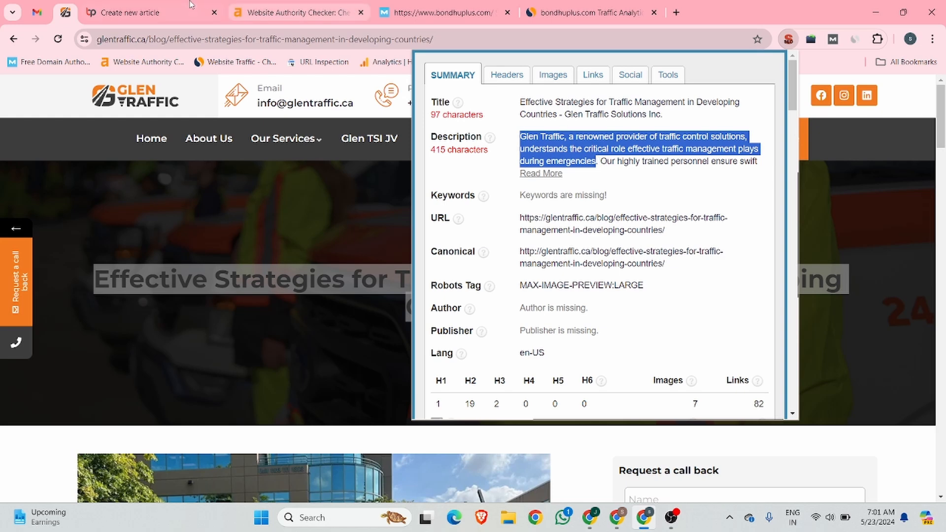
{"action": "left_click", "coordinate": [143, 12]}
{"action": "left_click", "coordinate": [286, 285]}
{"action": "left_click_drag", "start_coordinate": [286, 285], "coordinate": [1, 202]}
{"action": "key", "text": "ctrl+v"}
Copy the blog post's text, from its introductory paragraph through its headed sections, into the article body
{"action": "left_click", "coordinate": [74, 266]}
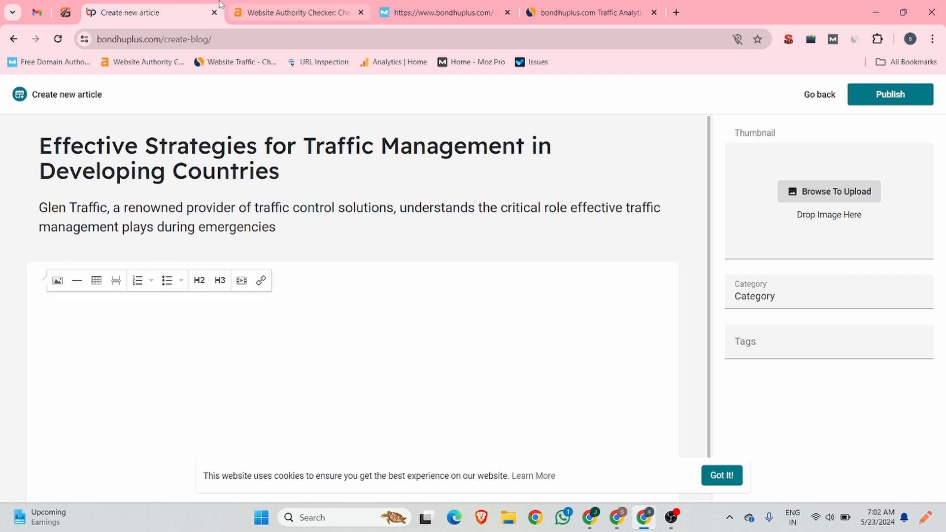
{"action": "left_click", "coordinate": [64, 7]}
{"action": "scroll", "coordinate": [57, 261], "scroll_direction": "down", "scroll_amount": 8}
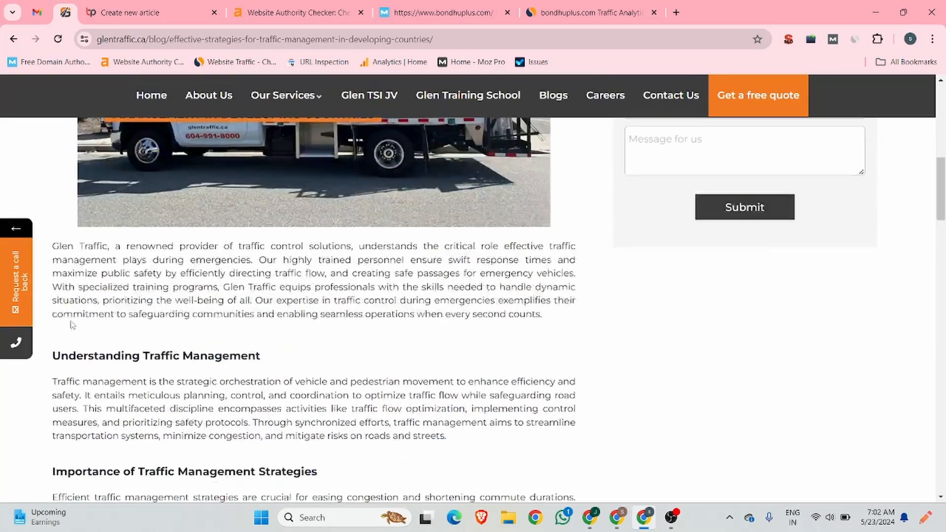
{"action": "left_click_drag", "start_coordinate": [53, 247], "coordinate": [340, 398]}
{"action": "key", "text": "ctrl+Tab"}
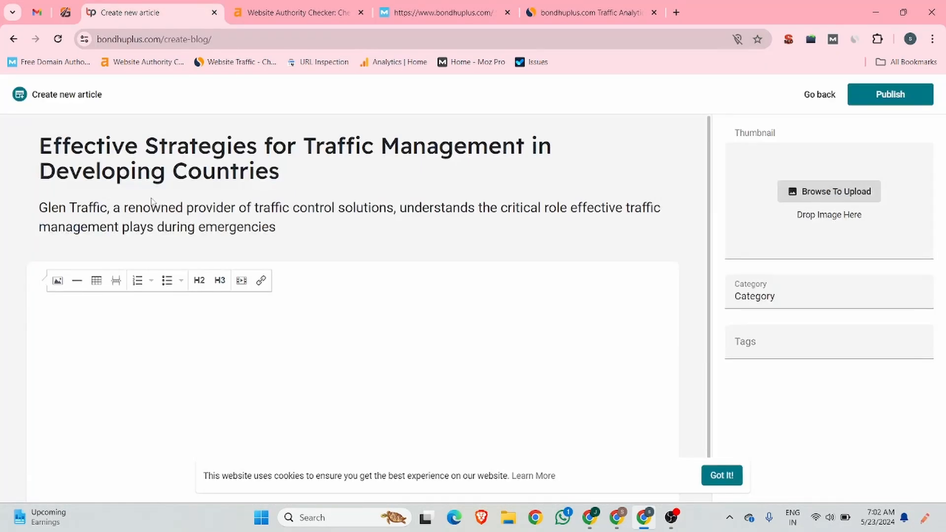
{"action": "key", "text": "ctrl+v"}
{"action": "scroll", "coordinate": [305, 242], "scroll_direction": "up", "scroll_amount": 15}
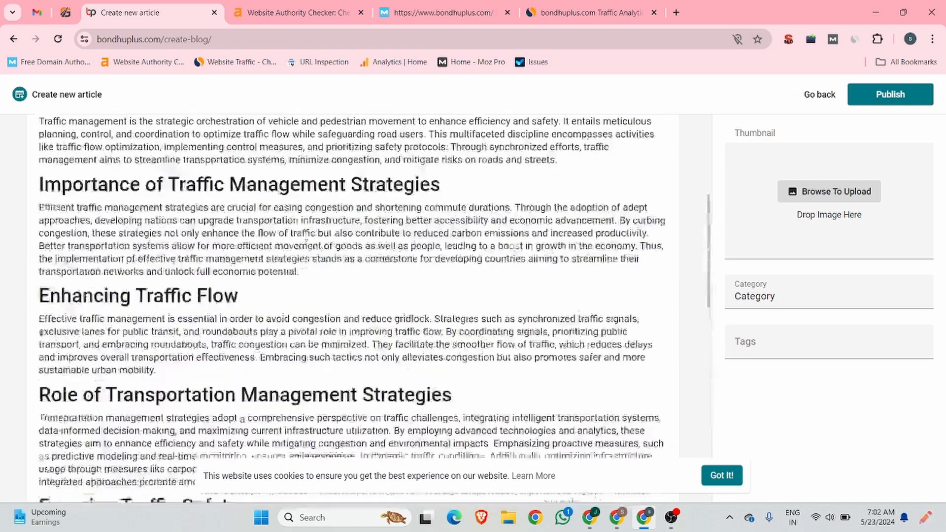
Change the article's section heading "Importance of Traffic Management Strategies" to heading level H3
{"action": "scroll", "coordinate": [306, 241], "scroll_direction": "up", "scroll_amount": 3}
{"action": "left_click_drag", "start_coordinate": [361, 356], "coordinate": [28, 356]}
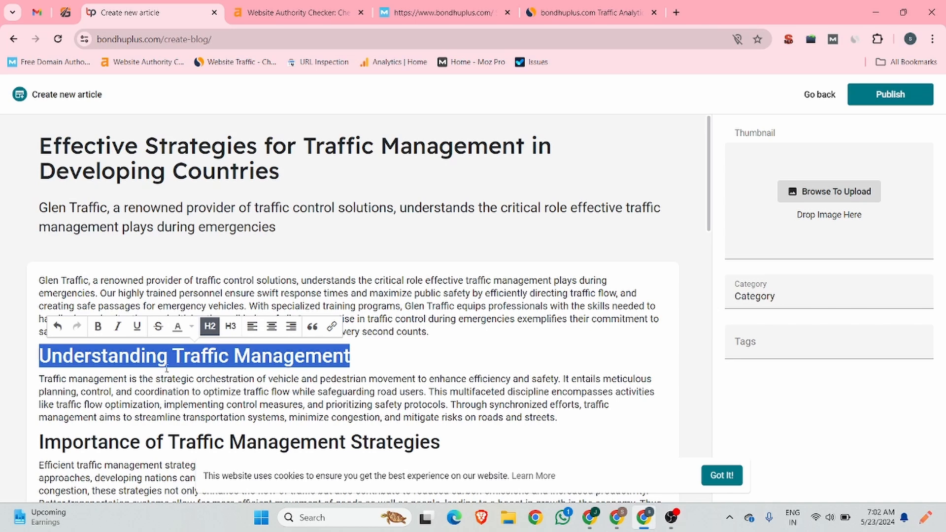
{"action": "scroll", "coordinate": [279, 393], "scroll_direction": "down", "scroll_amount": 4}
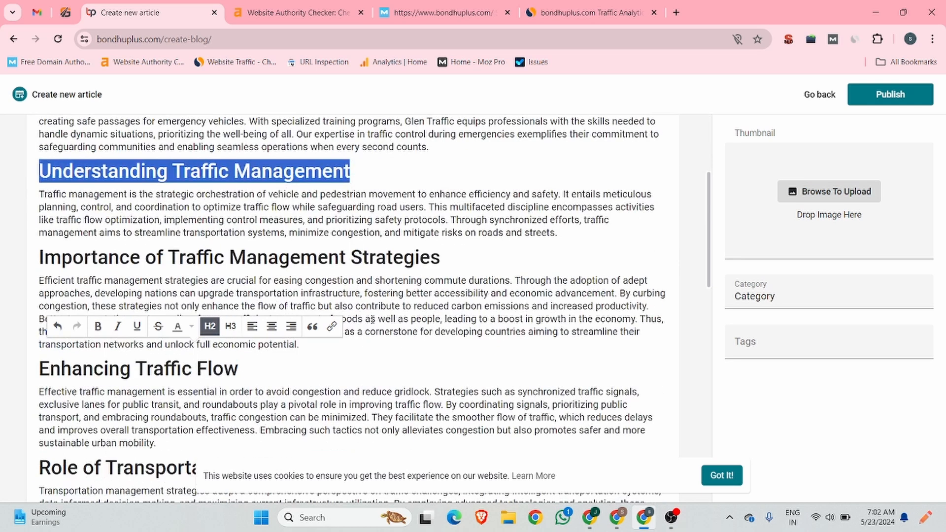
{"action": "left_click", "coordinate": [335, 262]}
{"action": "left_click_drag", "start_coordinate": [440, 257], "coordinate": [14, 260]}
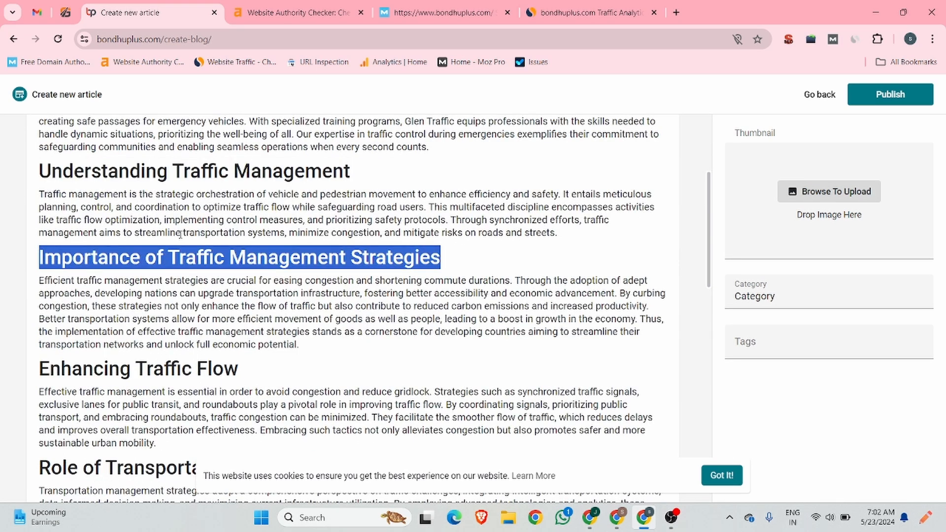
{"action": "right_click", "coordinate": [193, 260]}
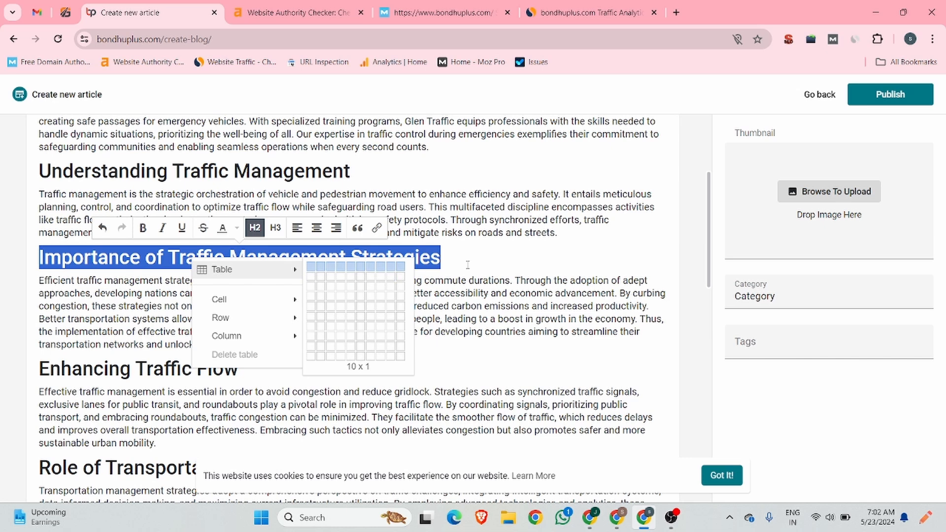
{"action": "left_click", "coordinate": [481, 258]}
{"action": "left_click_drag", "start_coordinate": [481, 258], "coordinate": [20, 263]}
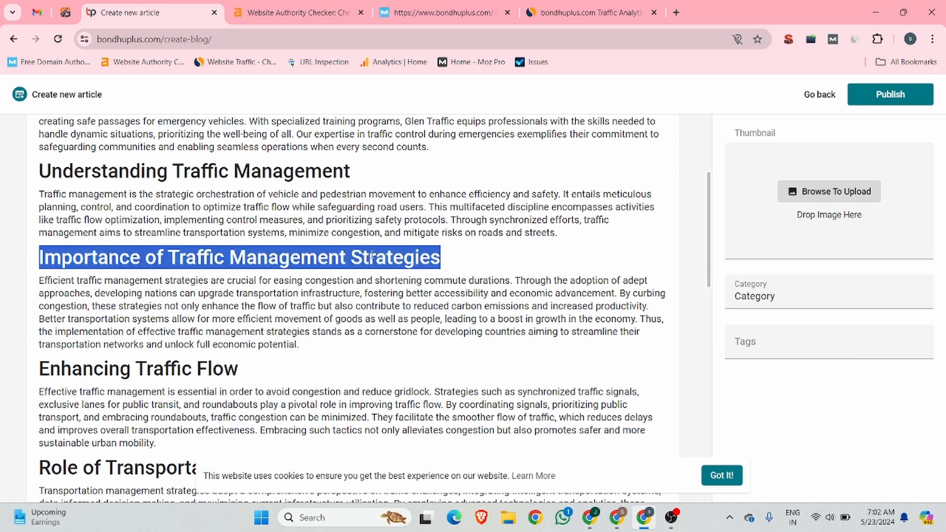
{"action": "right_click", "coordinate": [236, 263]}
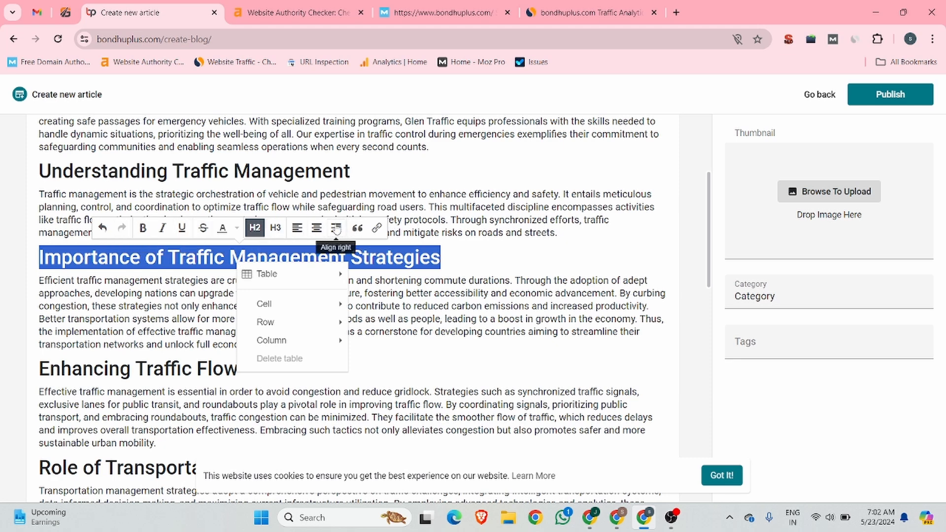
{"action": "left_click", "coordinate": [276, 229]}
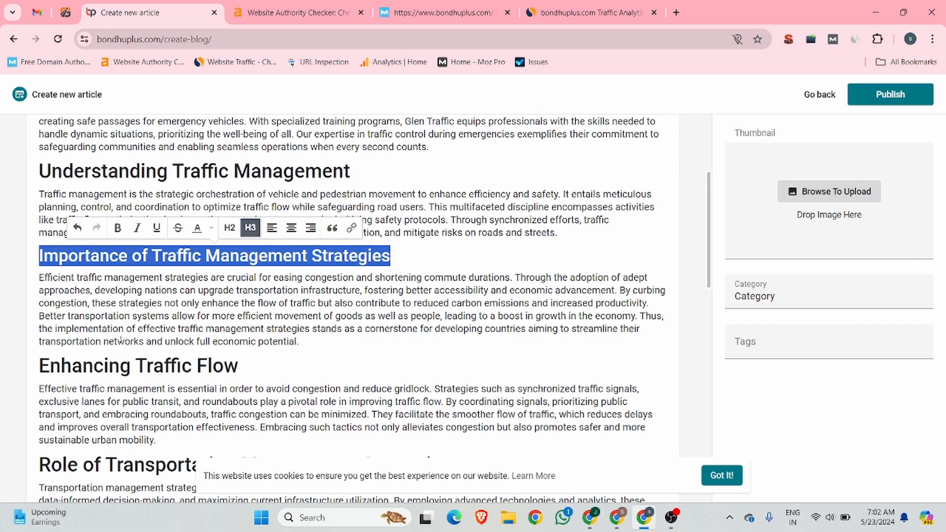
{"action": "scroll", "coordinate": [236, 323], "scroll_direction": "down", "scroll_amount": 15}
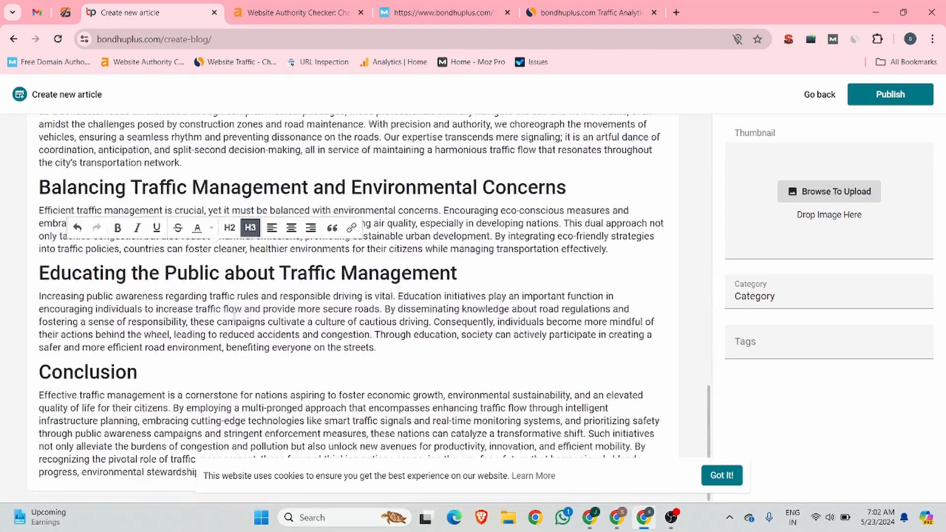
{"action": "scroll", "coordinate": [234, 316], "scroll_direction": "up", "scroll_amount": 15}
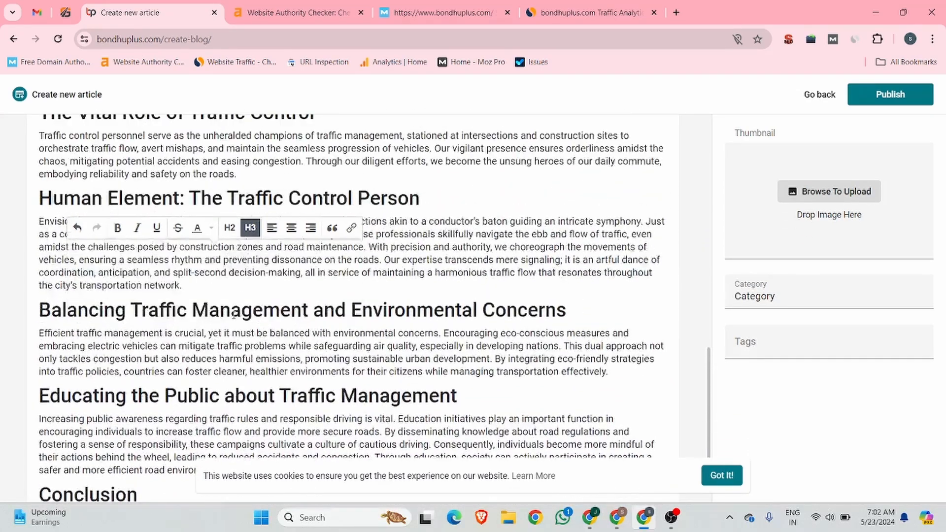
{"action": "scroll", "coordinate": [325, 299], "scroll_direction": "up", "scroll_amount": 3}
{"action": "left_click", "coordinate": [426, 293]}
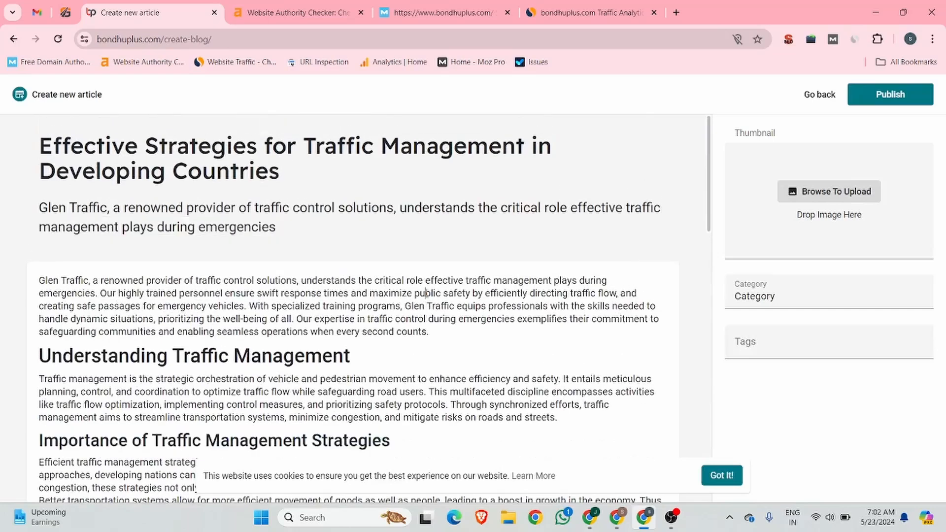
{"action": "left_click_drag", "start_coordinate": [466, 280], "coordinate": [552, 281]}
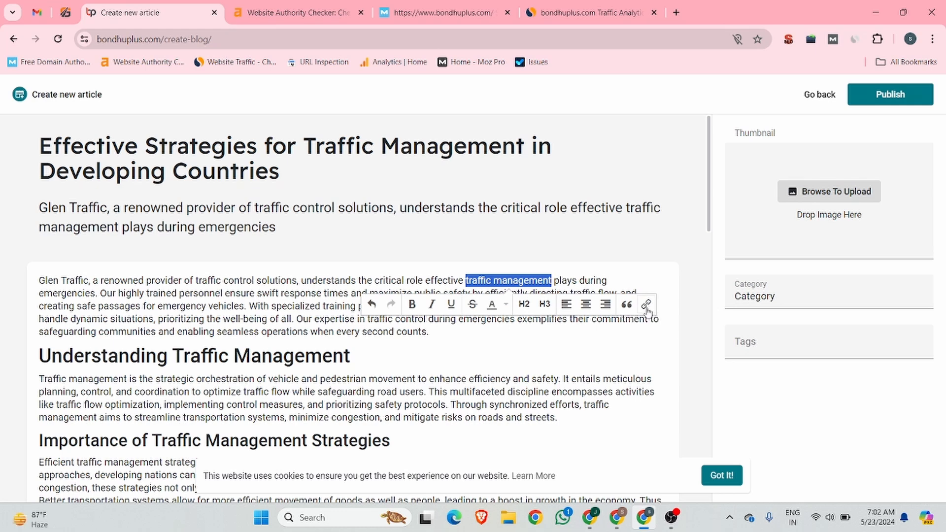
{"action": "left_click", "coordinate": [647, 305]}
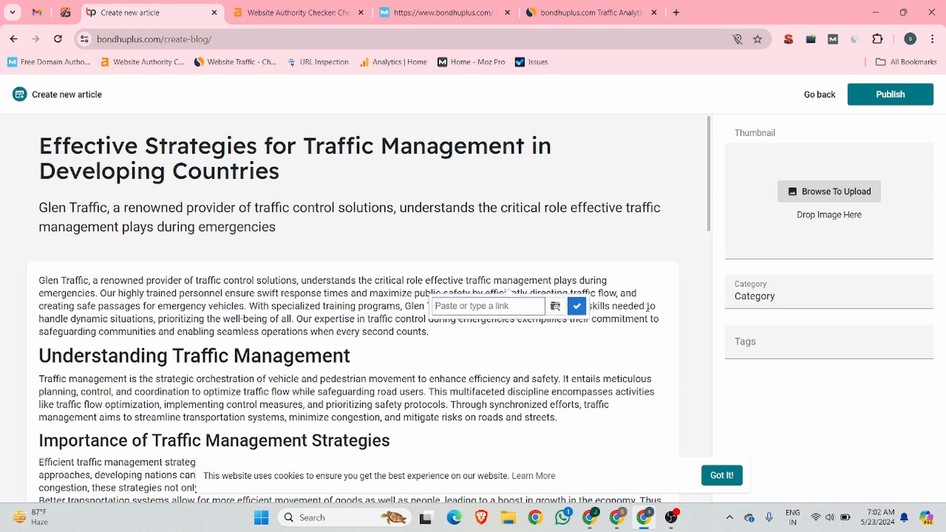
{"action": "left_click", "coordinate": [66, 12]}
{"action": "left_click_drag", "start_coordinate": [149, 39], "coordinate": [93, 39]}
{"action": "key", "text": "ctrl+c"}
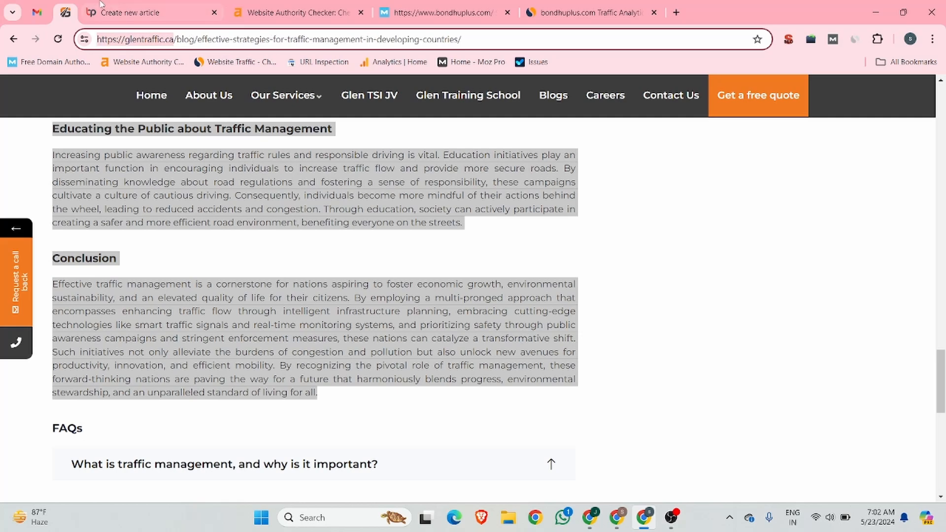
{"action": "left_click", "coordinate": [136, 10]}
{"action": "key", "text": "ctrl+v"}
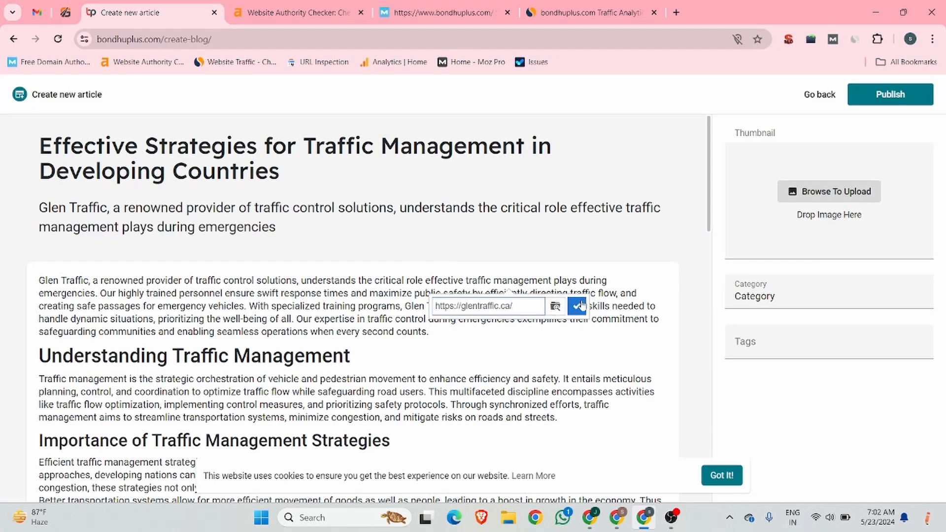
{"action": "left_click", "coordinate": [577, 306]}
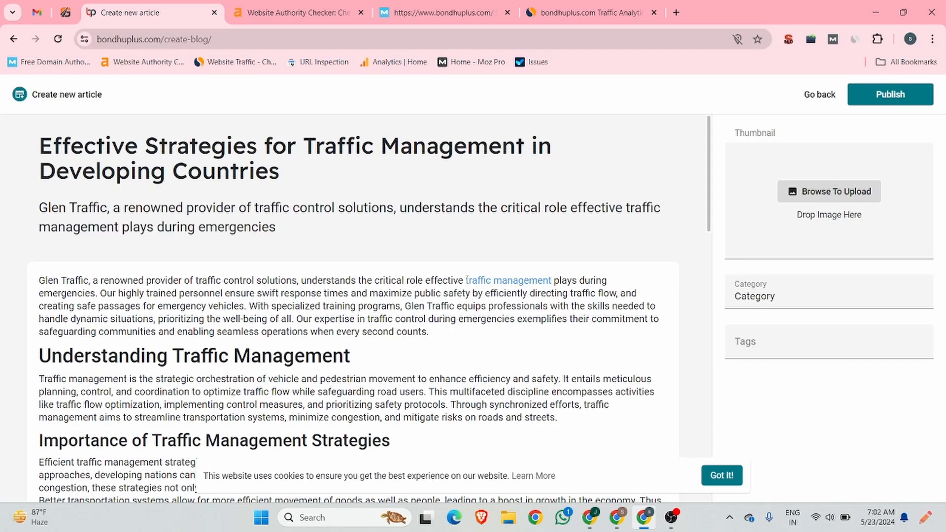
Make the linked phrase "traffic management" in the introductory paragraph bold
{"action": "left_click_drag", "start_coordinate": [466, 279], "coordinate": [552, 281]}
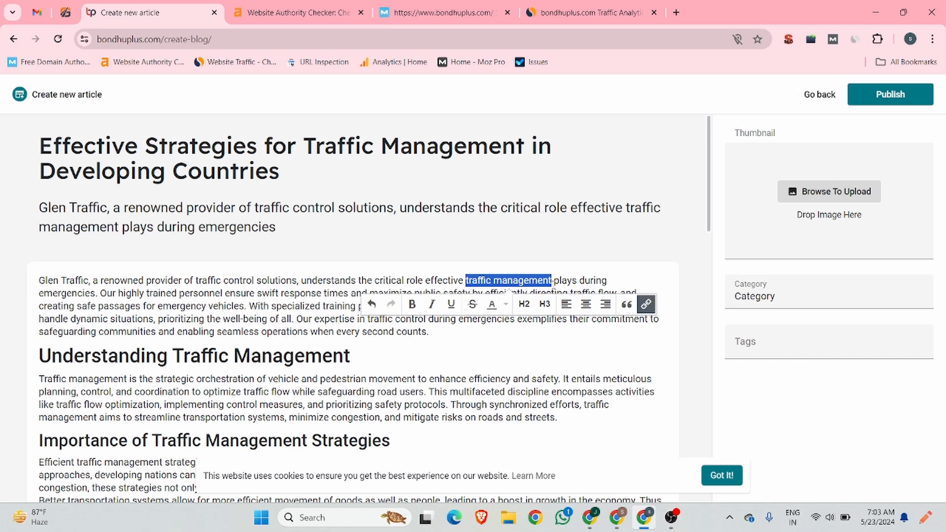
{"action": "left_click", "coordinate": [412, 304]}
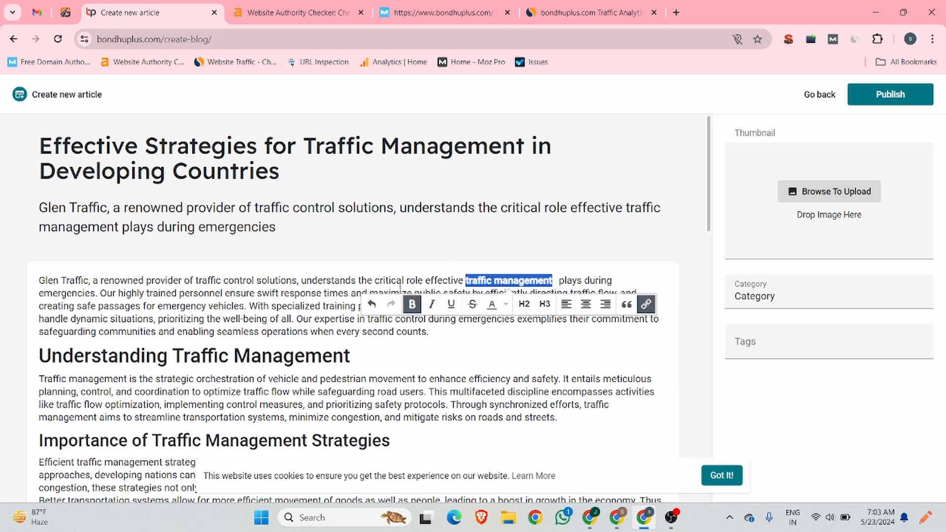
{"action": "left_click", "coordinate": [306, 284]}
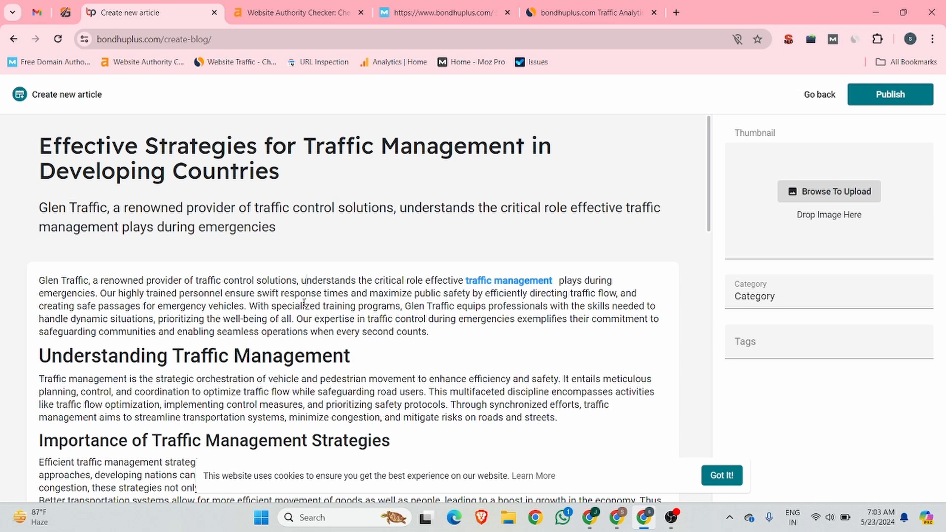
Save the truck banner image at the beginning of the Glen Traffic blog post to the computer
{"action": "left_click", "coordinate": [65, 15]}
{"action": "left_click", "coordinate": [212, 4]}
{"action": "left_click", "coordinate": [56, 12]}
{"action": "scroll", "coordinate": [409, 280], "scroll_direction": "up", "scroll_amount": 20}
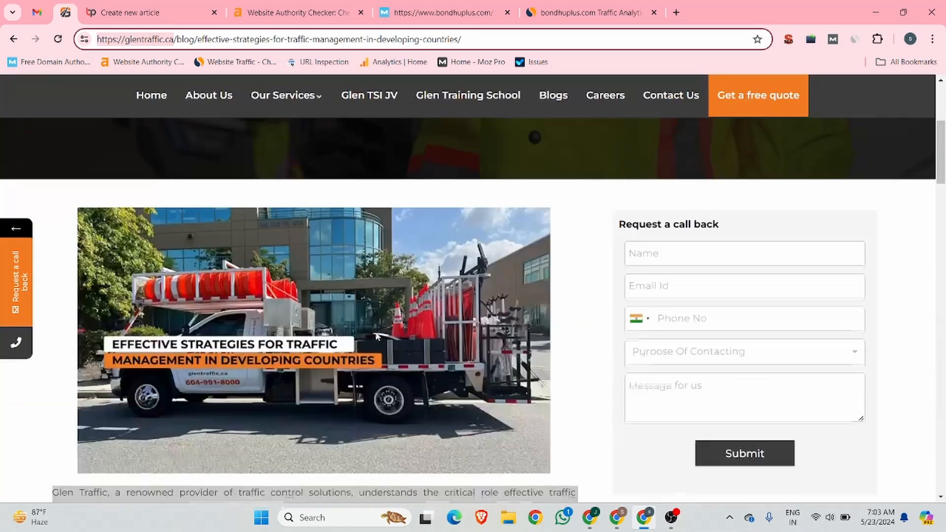
{"action": "right_click", "coordinate": [359, 286]}
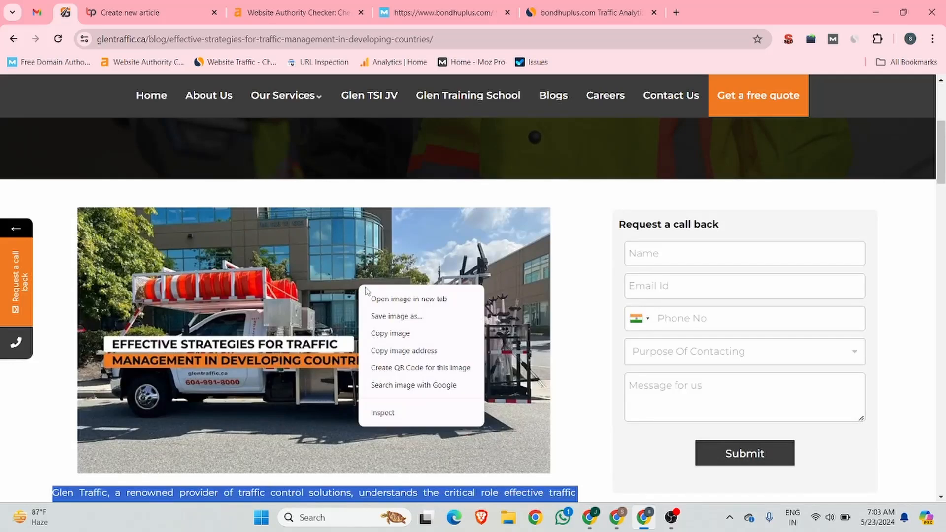
{"action": "right_click", "coordinate": [299, 299]}
{"action": "left_click", "coordinate": [342, 330]}
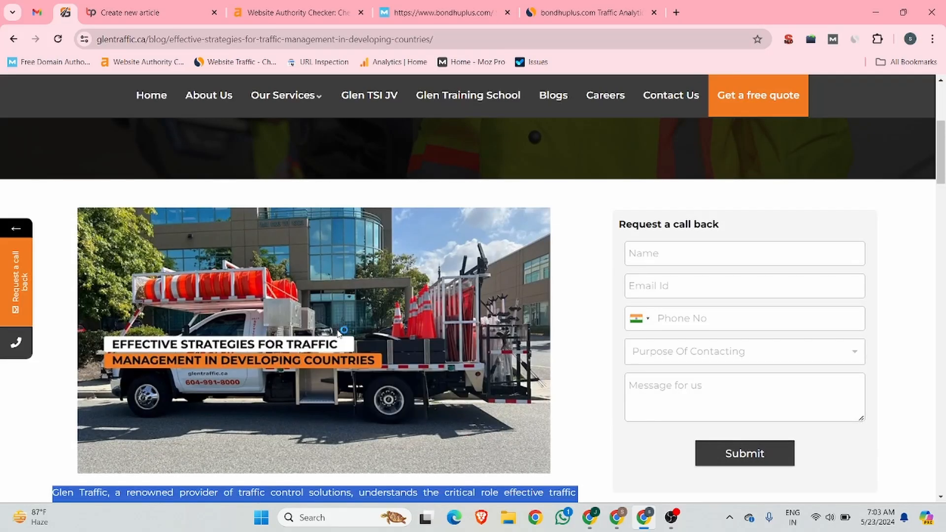
{"action": "left_click", "coordinate": [370, 276]}
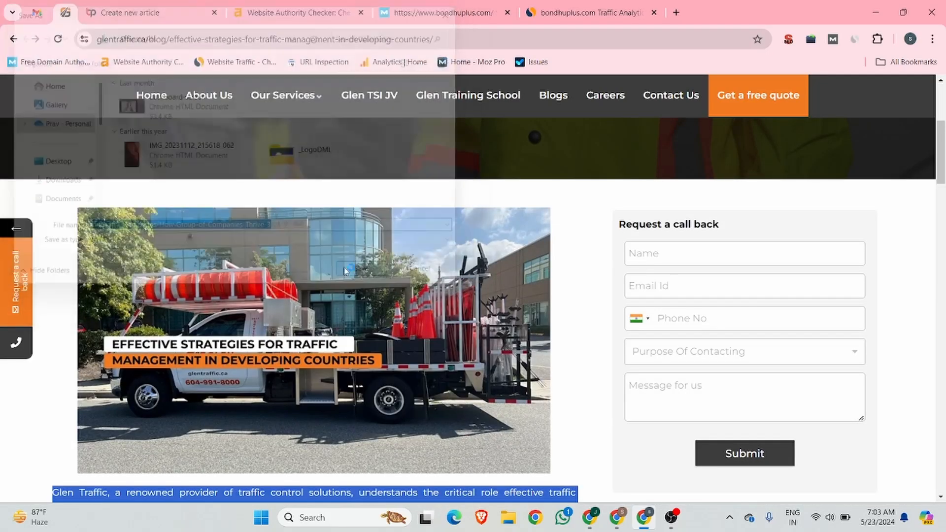
Upload the image Innovative-Strategies-How-Group-of-Companies-Thrive-3 from Downloads as the new article's thumbnail
{"action": "left_click", "coordinate": [190, 14]}
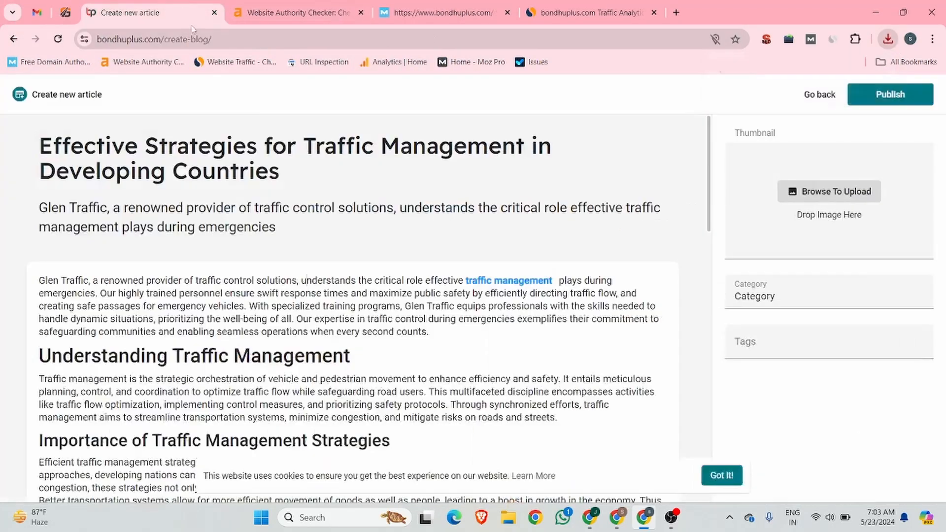
{"action": "left_click", "coordinate": [845, 194]}
{"action": "left_click", "coordinate": [217, 110]}
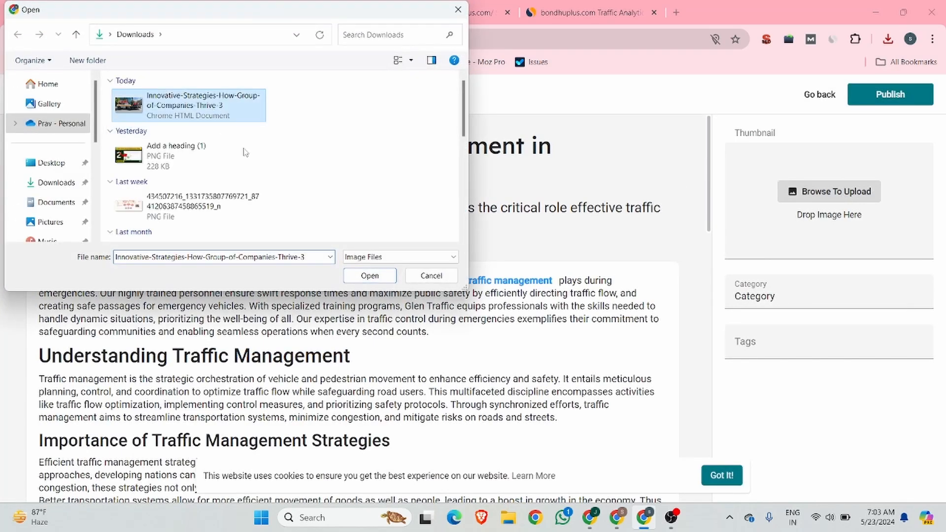
{"action": "left_click", "coordinate": [379, 276]}
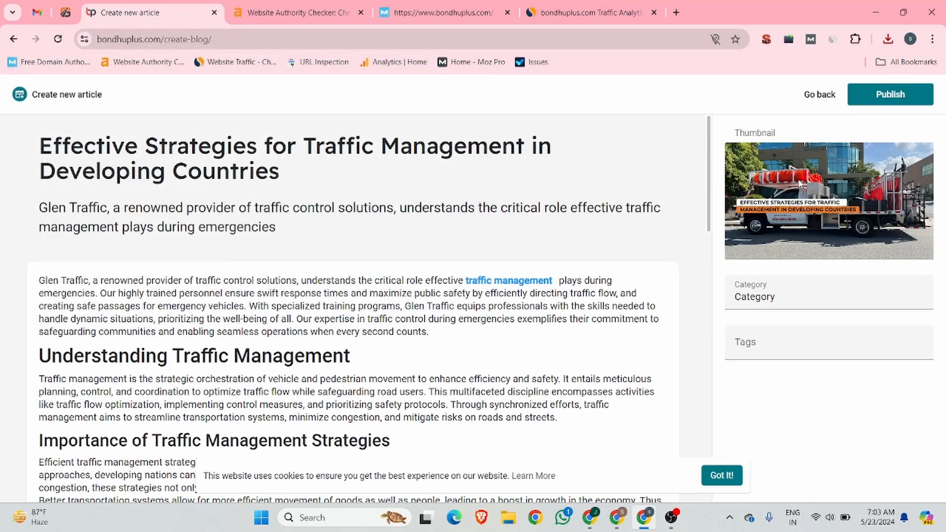
Set the article's category to Other
{"action": "left_click", "coordinate": [769, 295]}
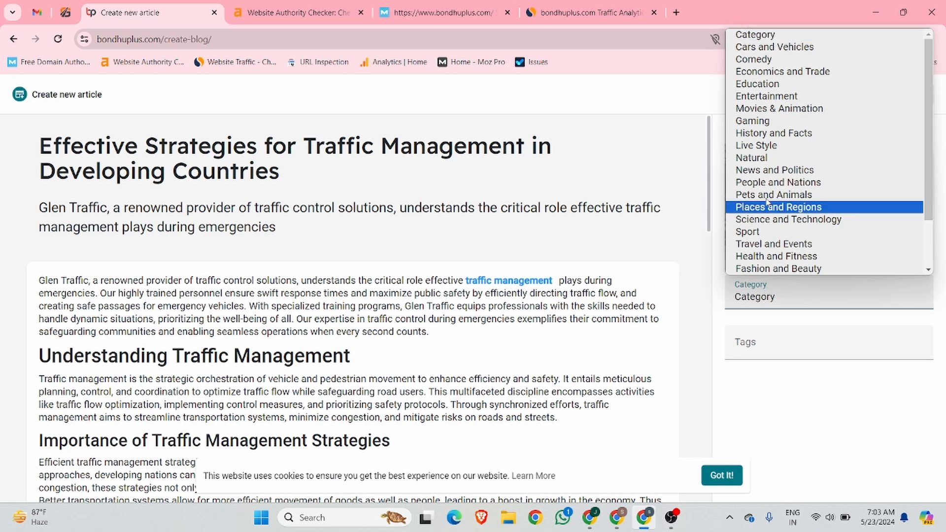
{"action": "scroll", "coordinate": [768, 197], "scroll_direction": "down", "scroll_amount": 3}
{"action": "left_click", "coordinate": [768, 268]}
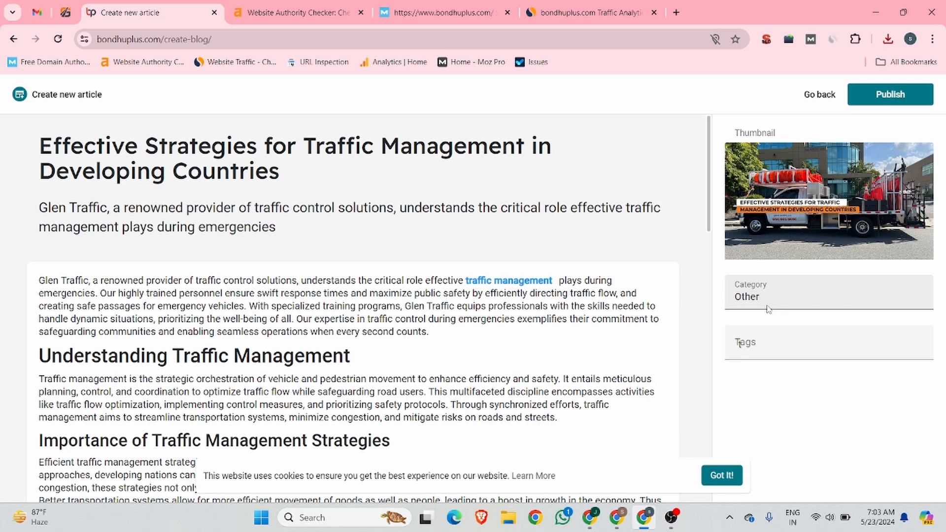
Add the tag "traffic management" to the article and publish it
{"action": "type", "text": "traffic management"}
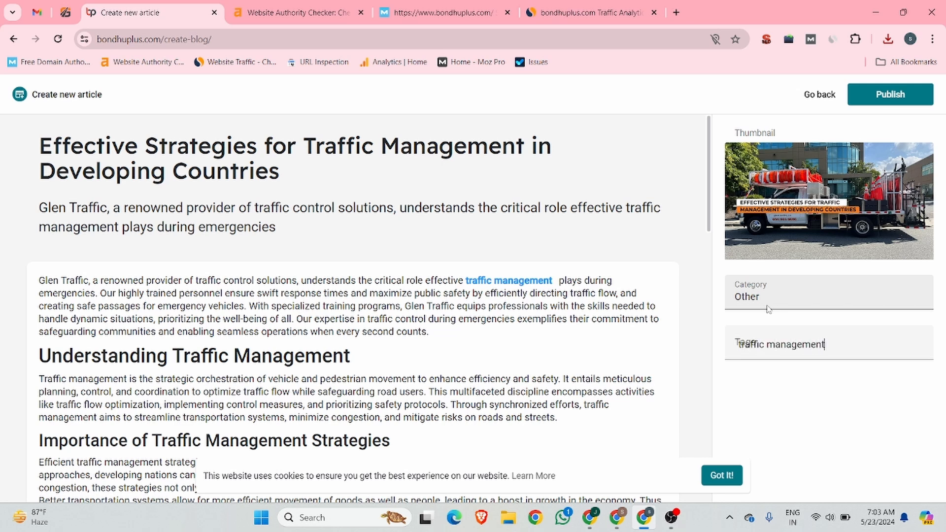
{"action": "key", "text": "Return"}
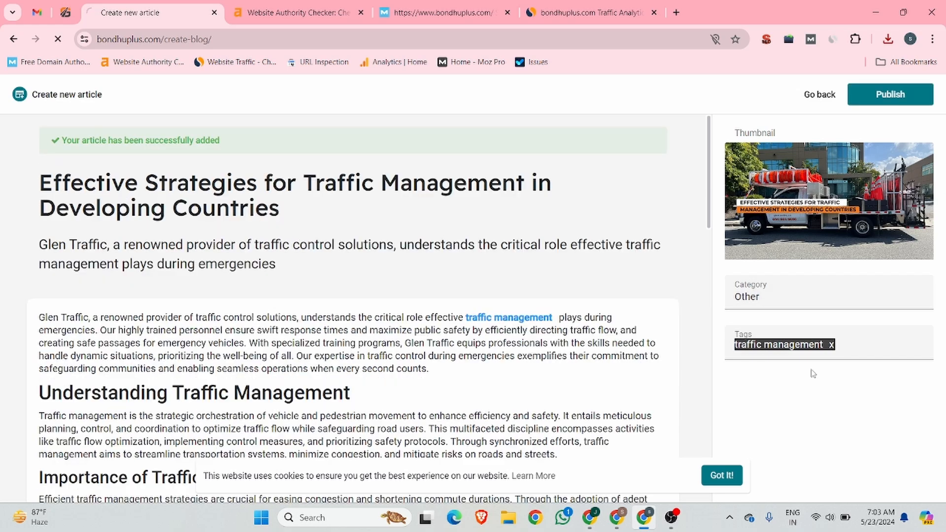
{"action": "scroll", "coordinate": [343, 242], "scroll_direction": "down", "scroll_amount": 20}
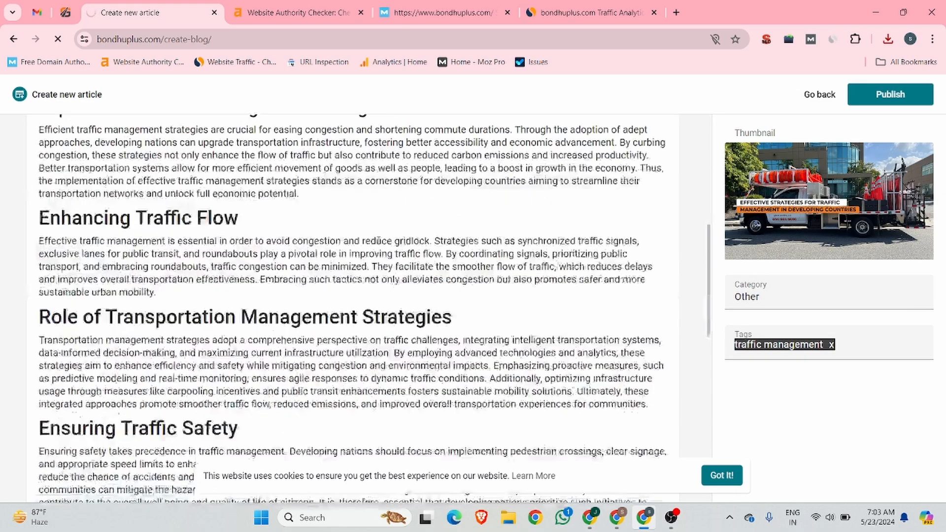
{"action": "left_click", "coordinate": [894, 97]}
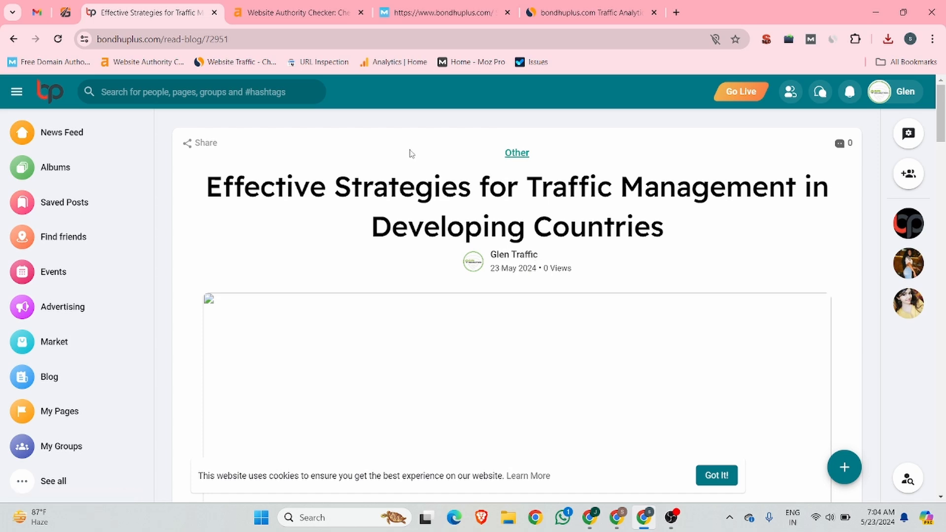
Open the published article's address in an incognito window and examine its text and the "traffic management" link in the introduction
{"action": "left_click", "coordinate": [222, 40]}
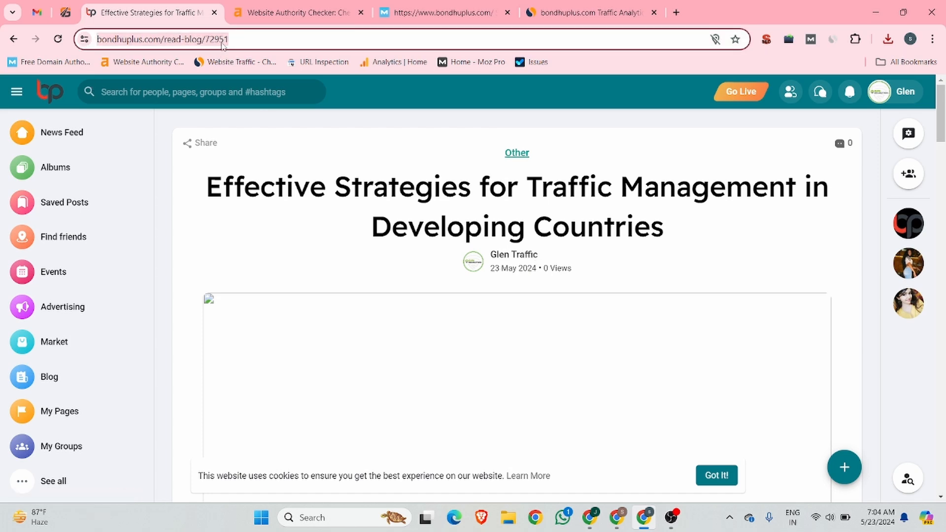
{"action": "scroll", "coordinate": [391, 348], "scroll_direction": "down", "scroll_amount": 8}
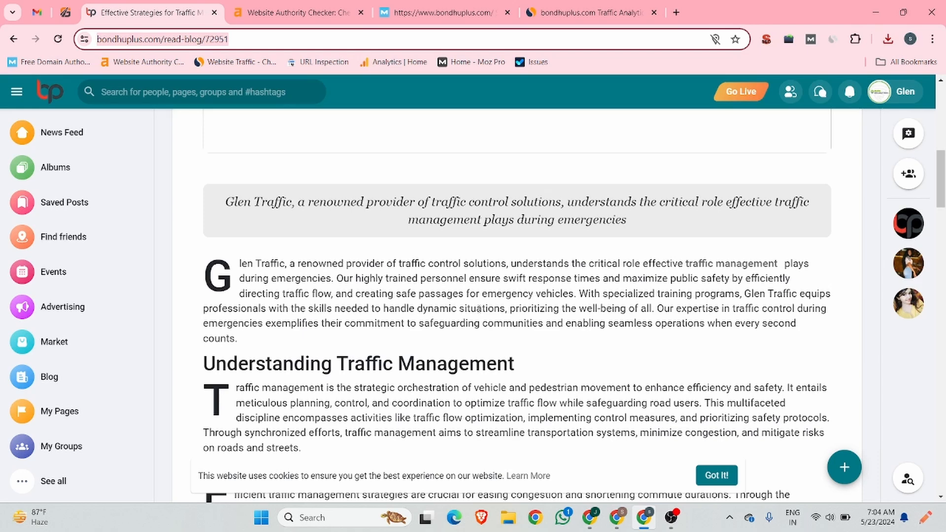
{"action": "key", "text": "ctrl+shift+n"}
{"action": "type", "text": "https://www.bondhuplus.com/read-blog/72951"}
{"action": "key", "text": "Return"}
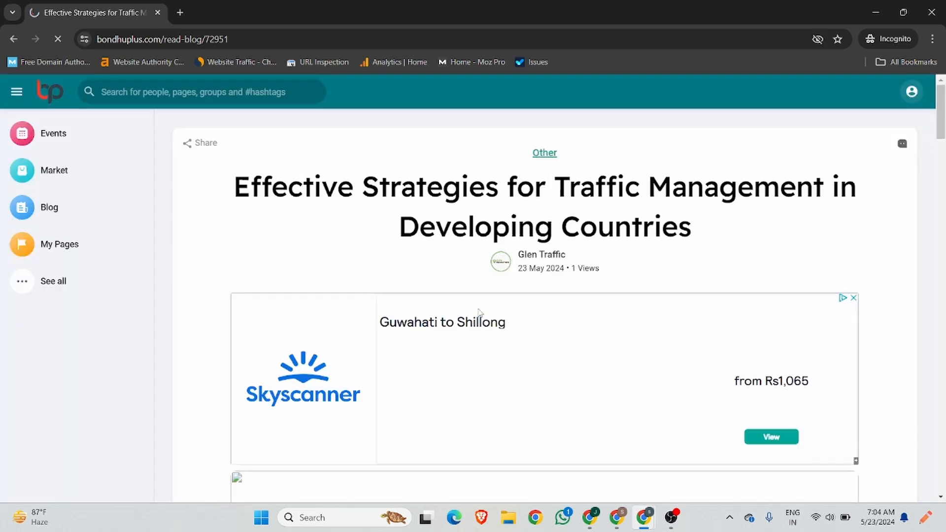
{"action": "scroll", "coordinate": [777, 367], "scroll_direction": "down", "scroll_amount": 15}
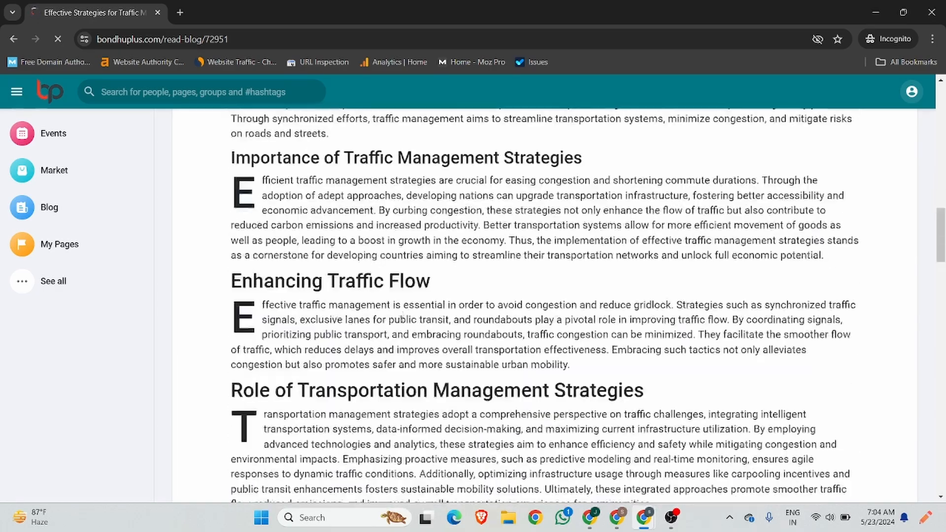
{"action": "scroll", "coordinate": [403, 318], "scroll_direction": "down", "scroll_amount": 20}
{"action": "scroll", "coordinate": [398, 323], "scroll_direction": "up", "scroll_amount": 20}
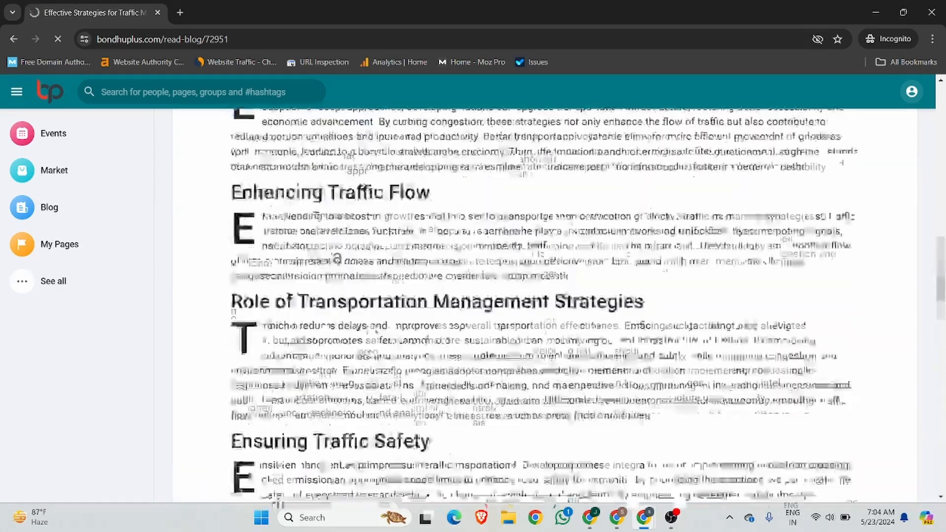
{"action": "scroll", "coordinate": [581, 321], "scroll_direction": "up", "scroll_amount": 15}
{"action": "scroll", "coordinate": [581, 321], "scroll_direction": "down", "scroll_amount": 5}
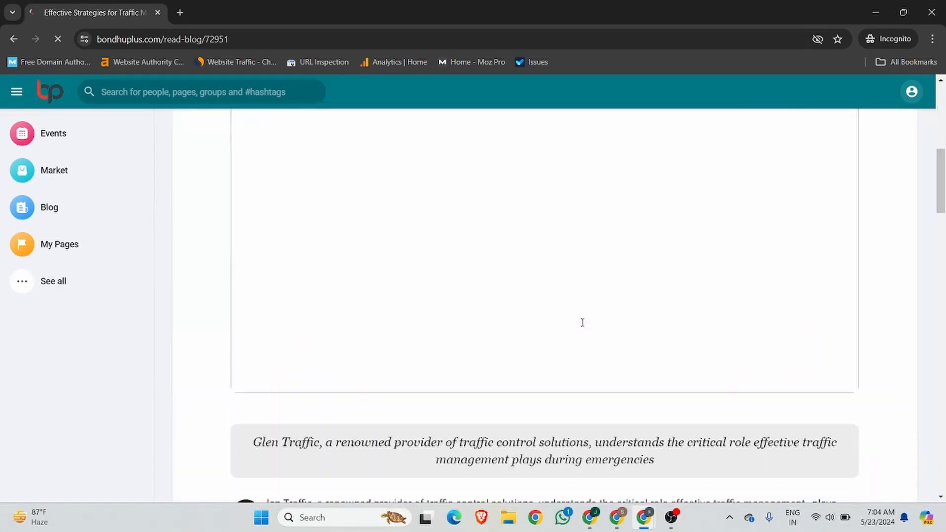
{"action": "scroll", "coordinate": [582, 322], "scroll_direction": "down", "scroll_amount": 5}
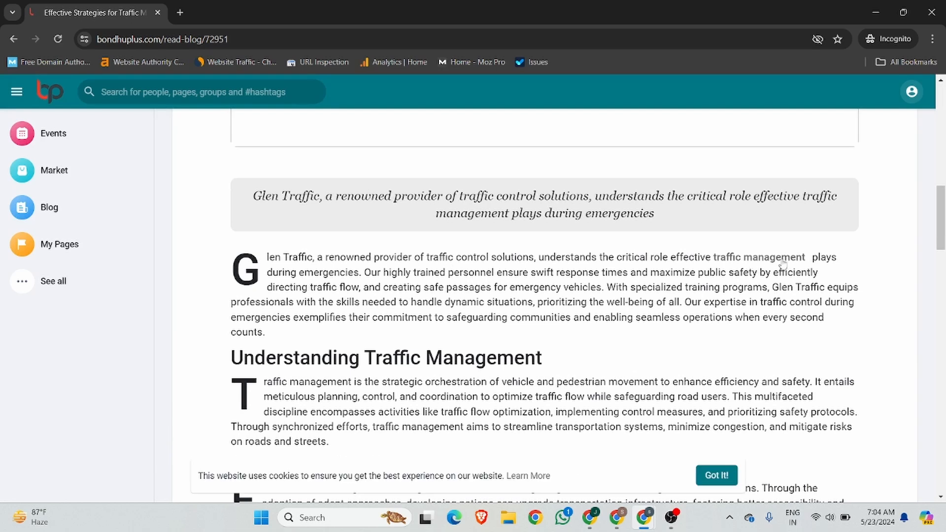